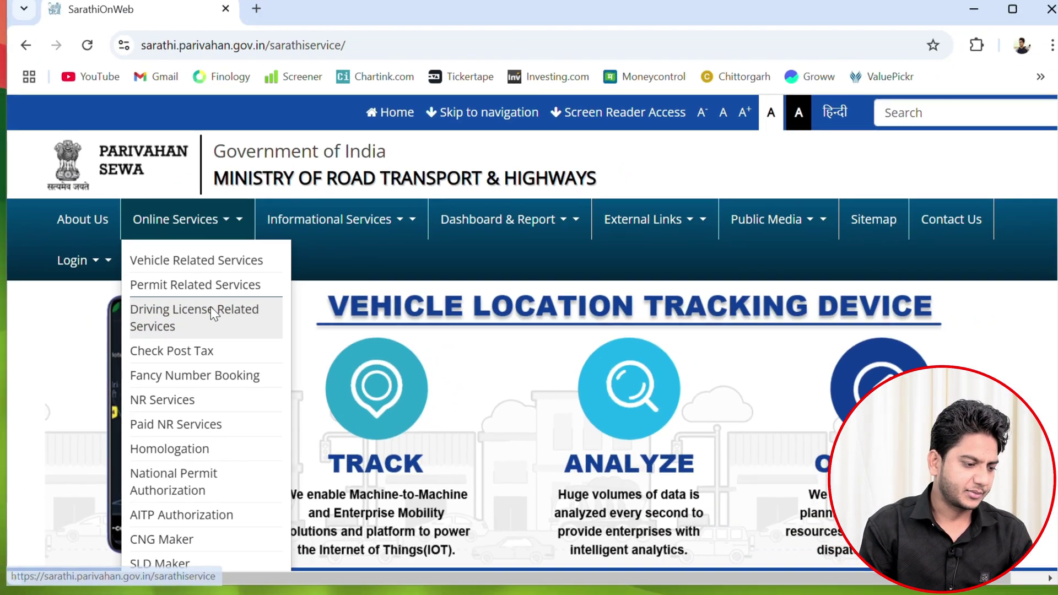
Step: Open the driving licence related services and choose Uttar Pradesh as the state
left_click(198, 176)
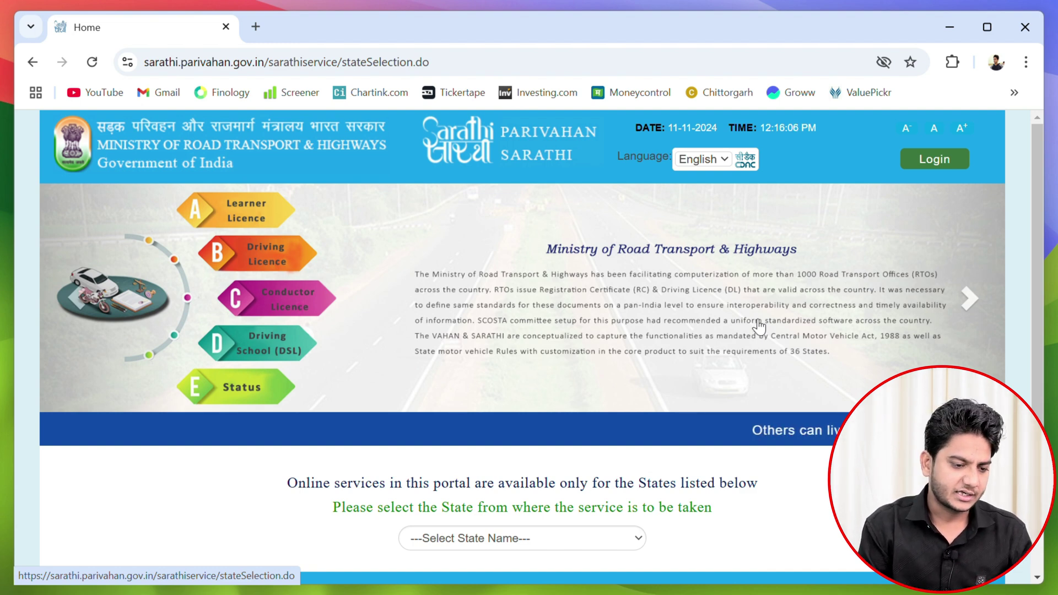
left_click(583, 541)
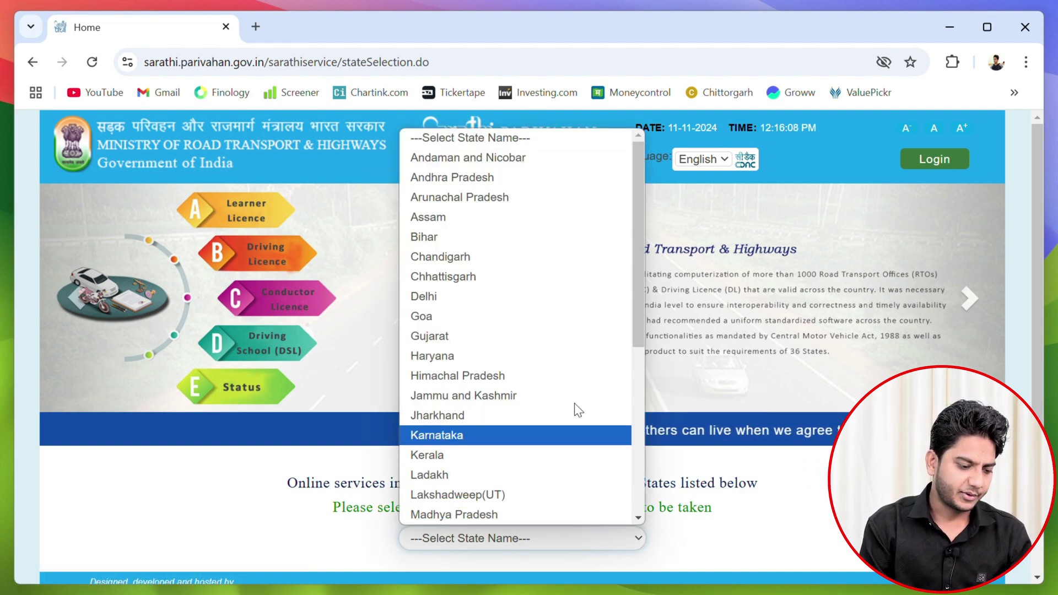
scroll(562, 266, "down", 5)
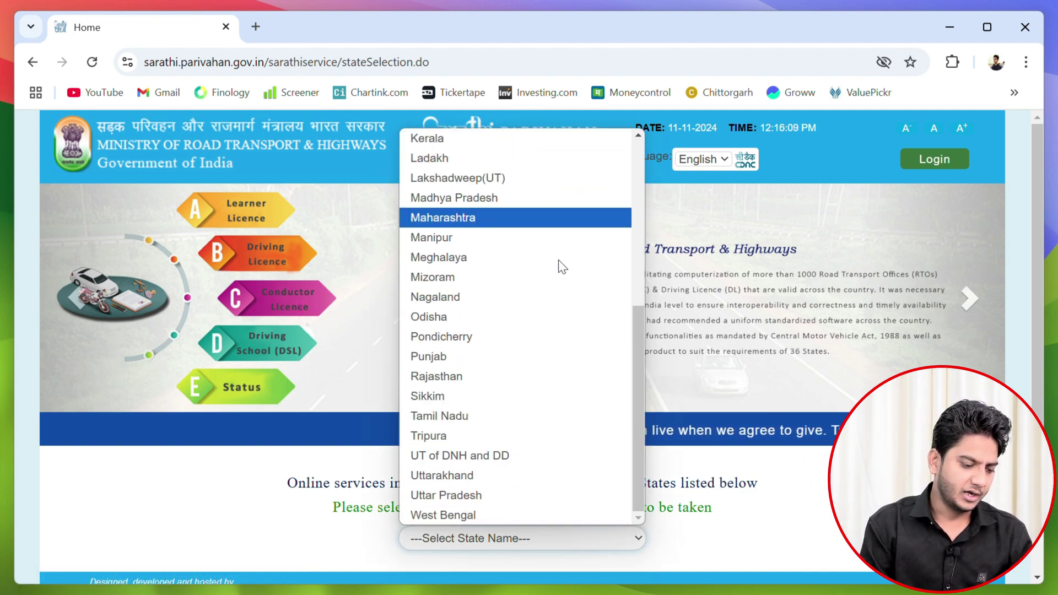
left_click(519, 496)
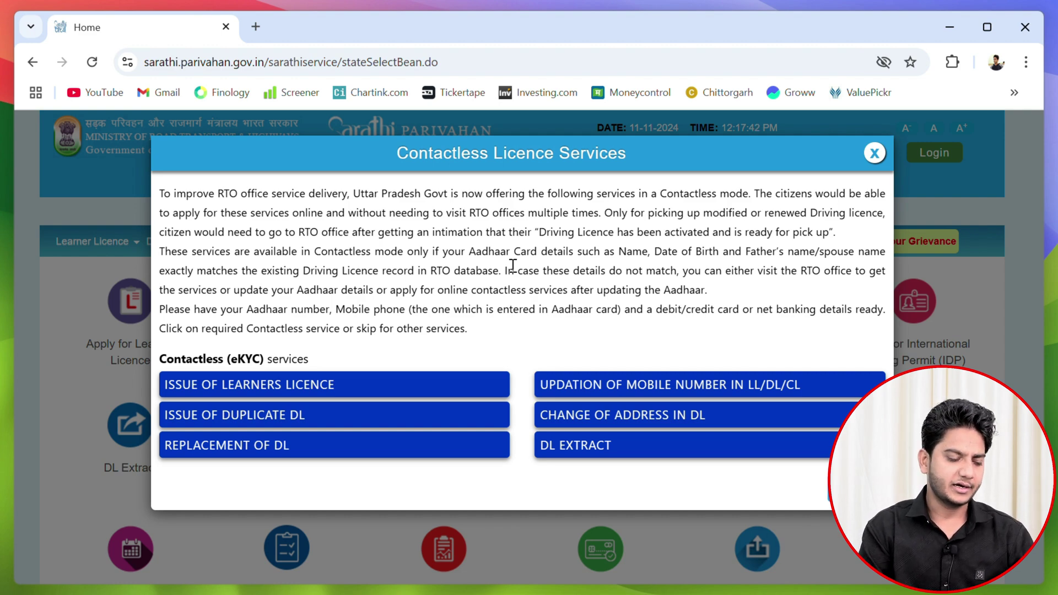
Step: Dismiss the Contactless Licence Services notice and open Services On DL (Renewal/Duplicate/AEDL/IDP/Others)
left_click(875, 153)
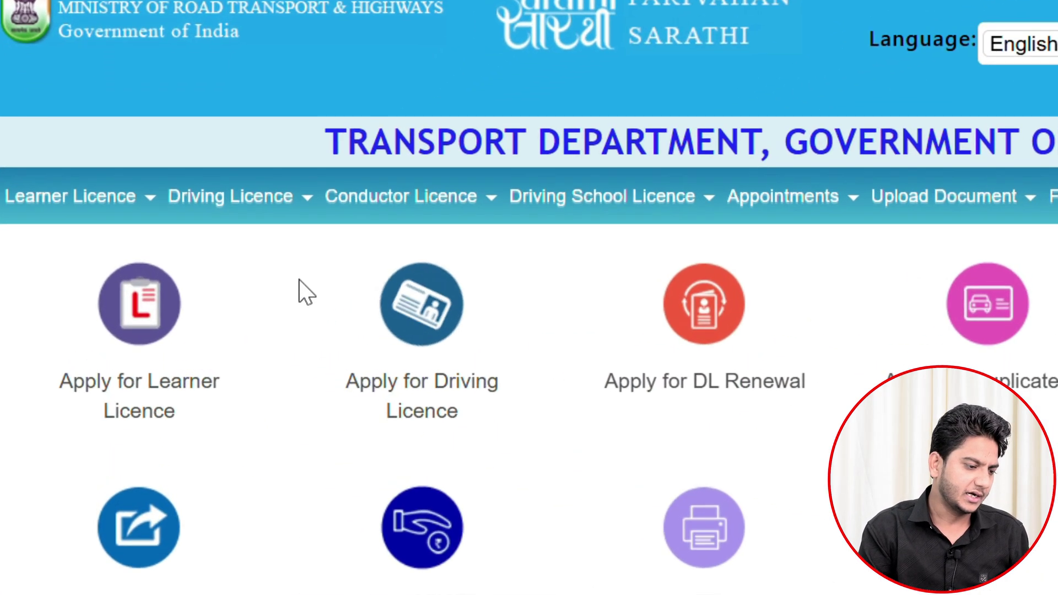
left_click(200, 248)
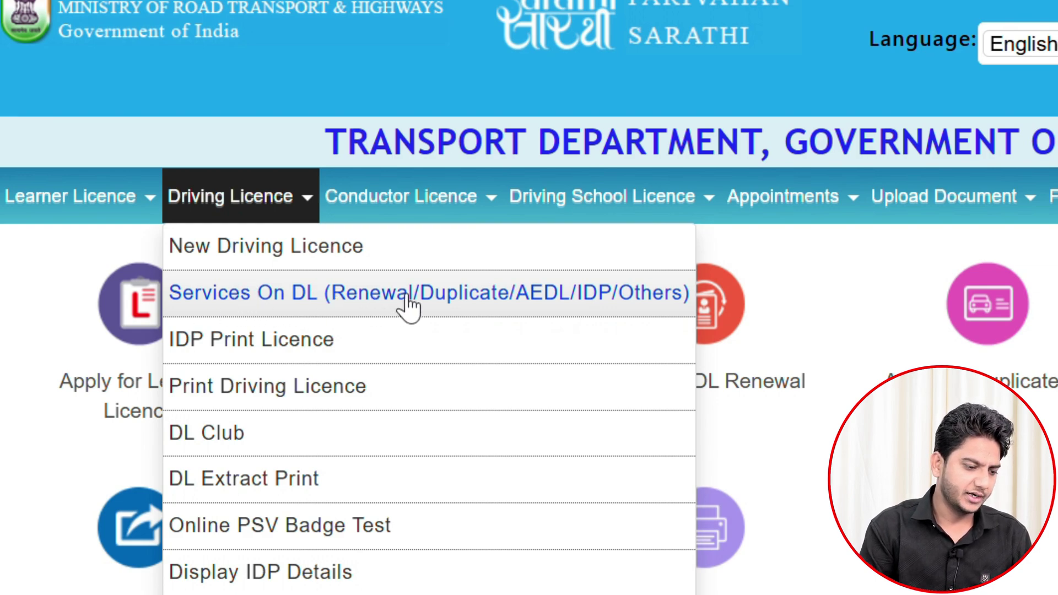
left_click(425, 306)
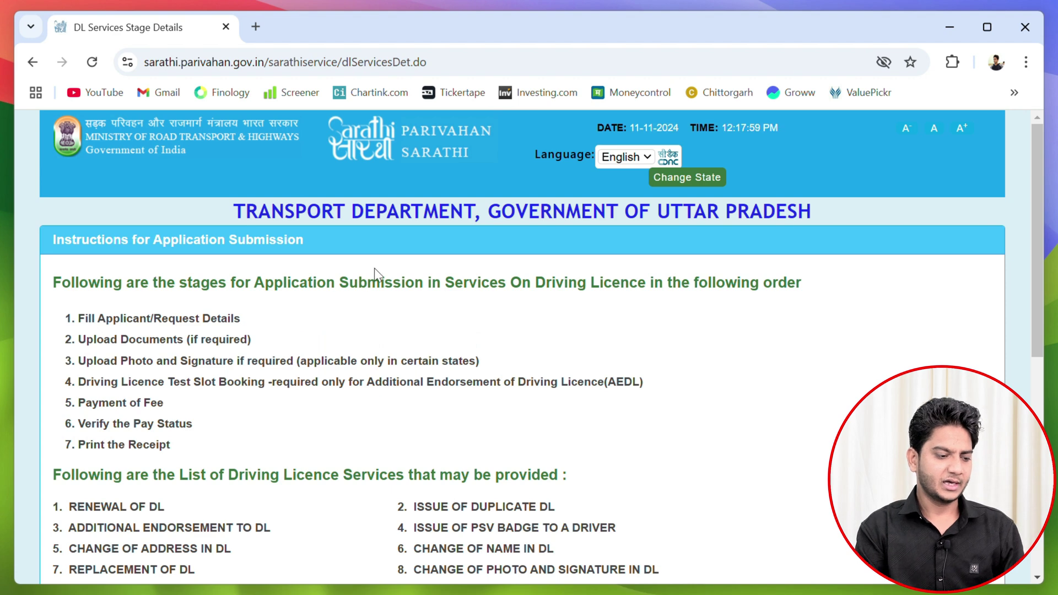
Step: Review the application instructions, including the Form 1-A note for applicants above 40, and continue to the licence application form
scroll(375, 270, "down", 2)
scroll(374, 269, "down", 6)
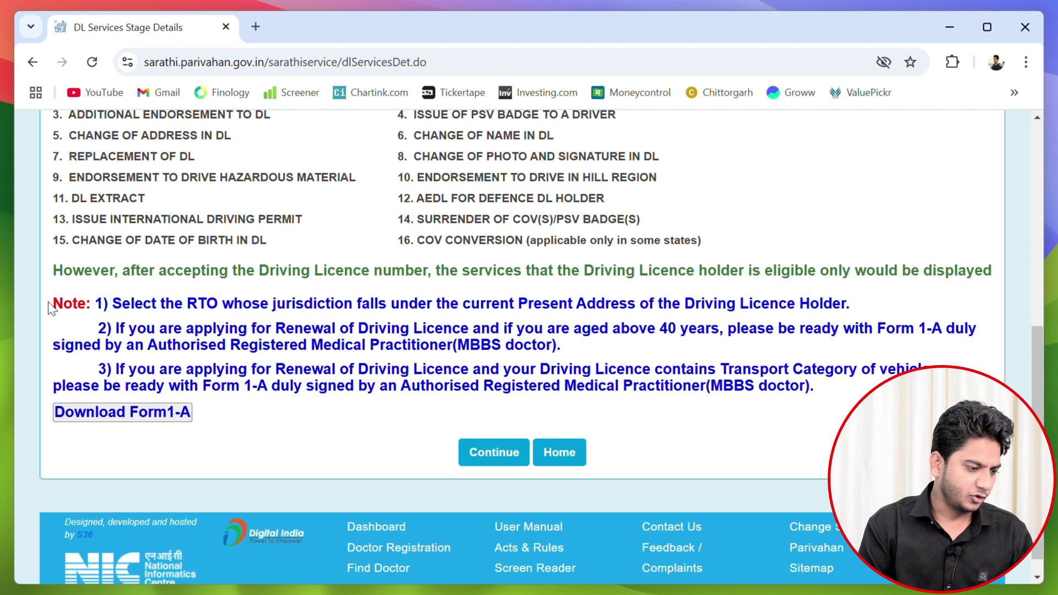
left_click_drag(51, 306, 563, 357)
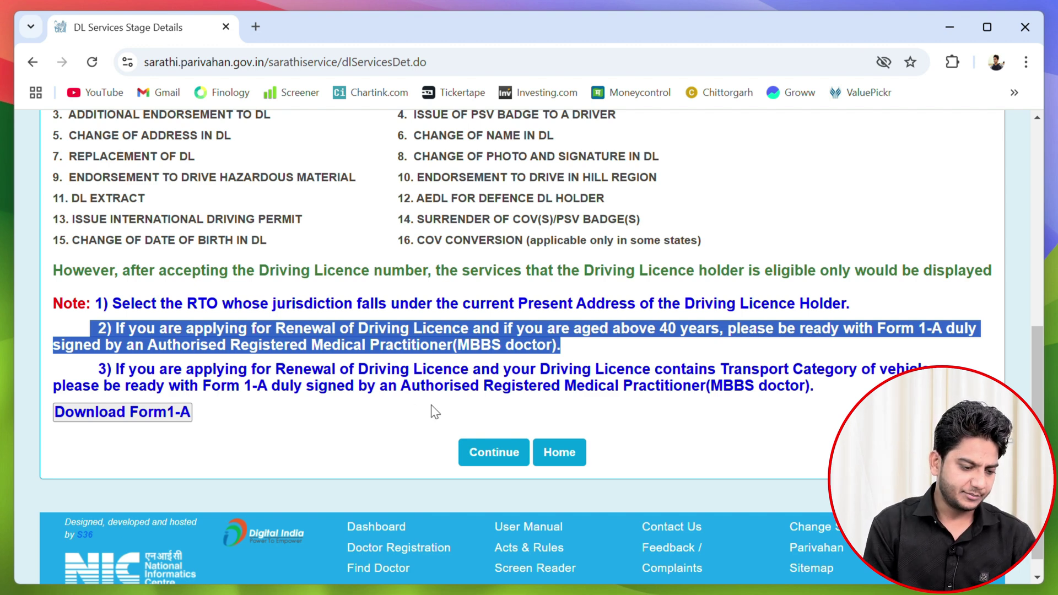
left_click(488, 443)
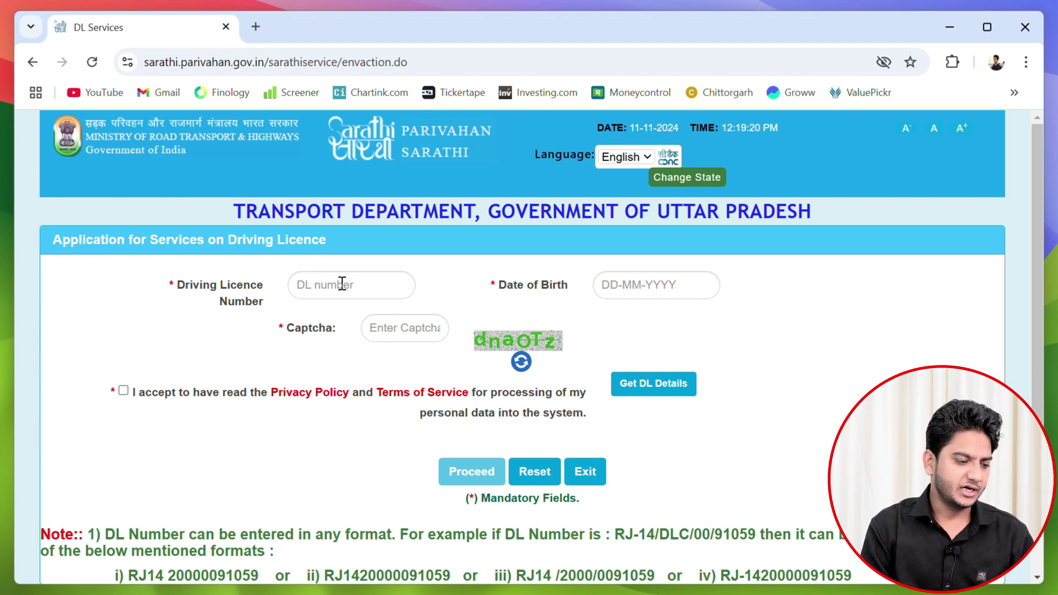
Step: Enter the driving licence number, date of birth and captcha, accept the privacy terms, and fetch the licence details
left_click(341, 283)
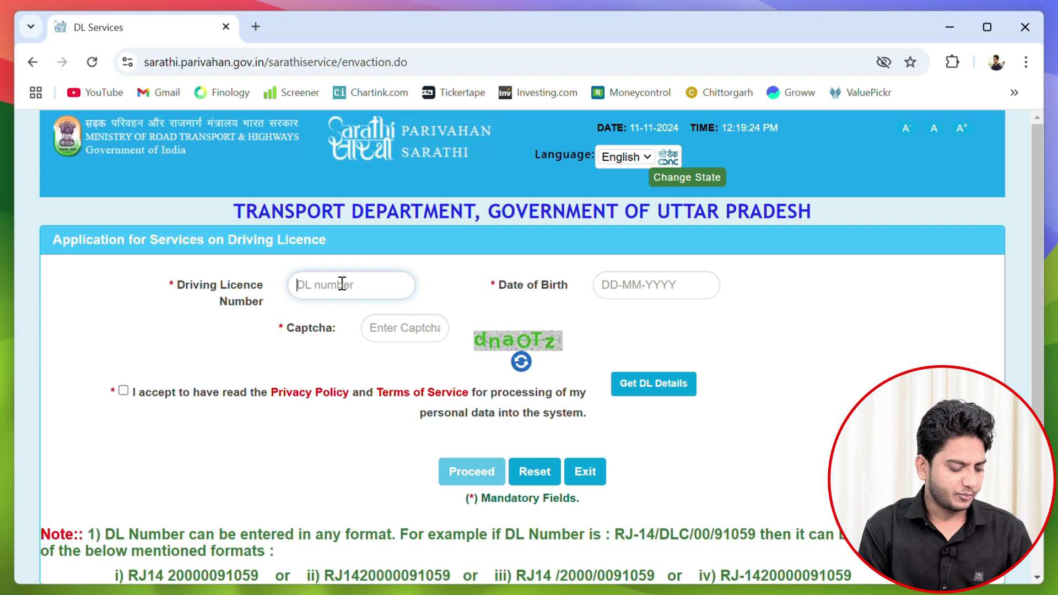
key("super+v")
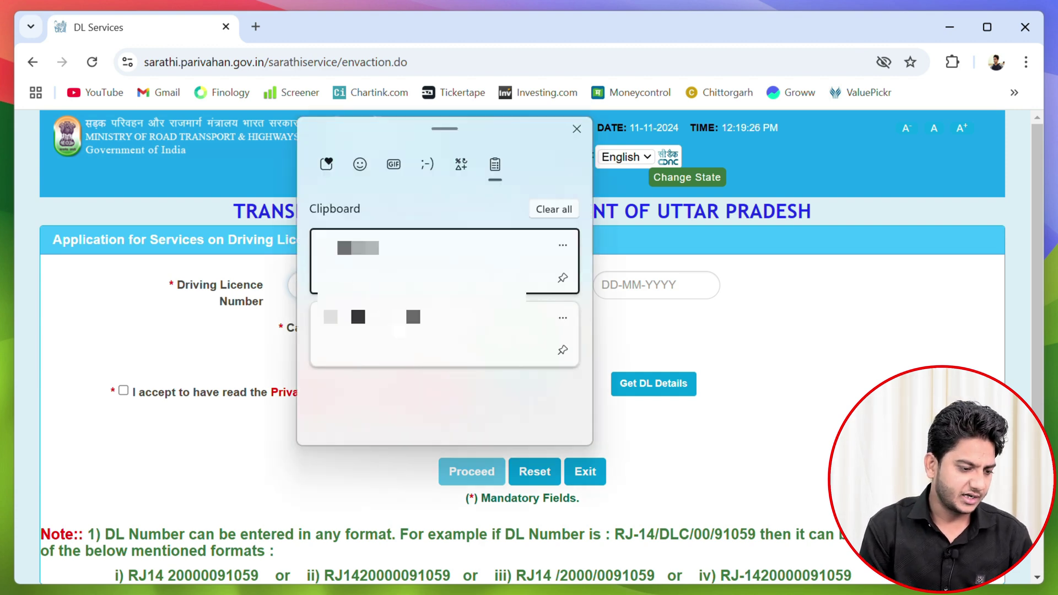
key("Down")
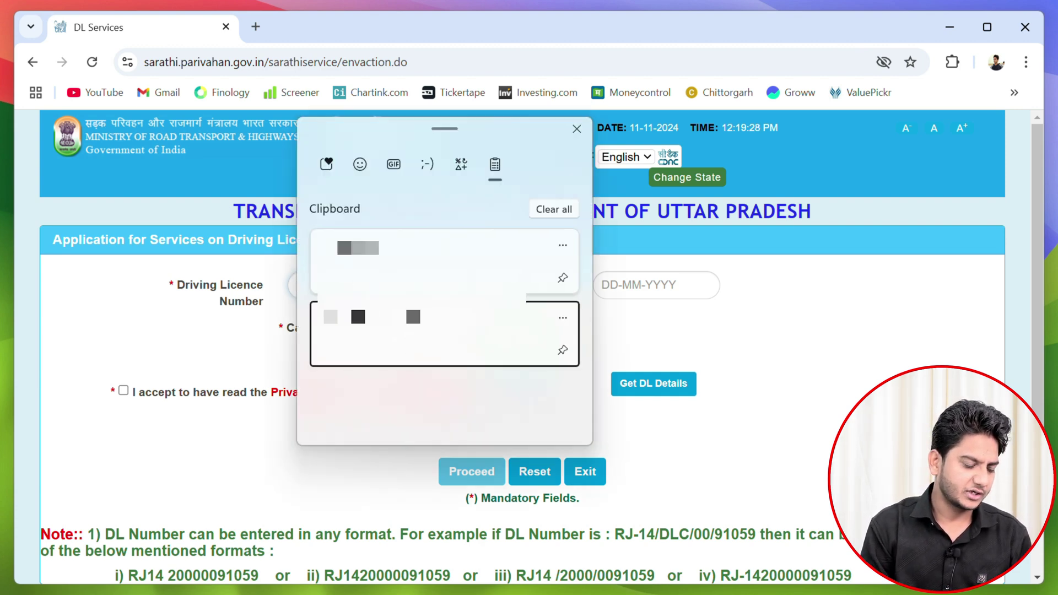
key("Return")
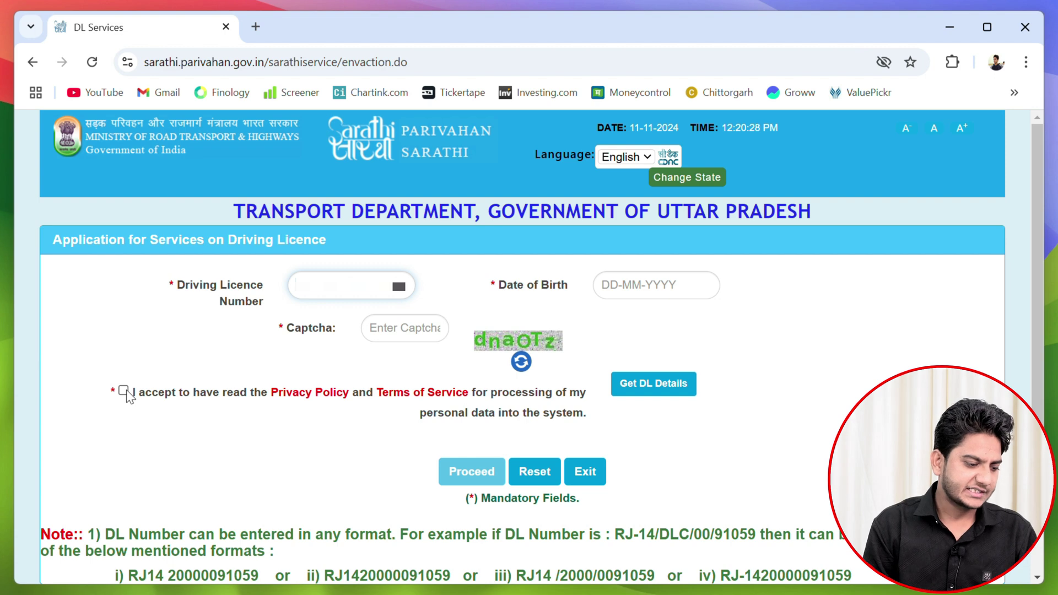
left_click(650, 385)
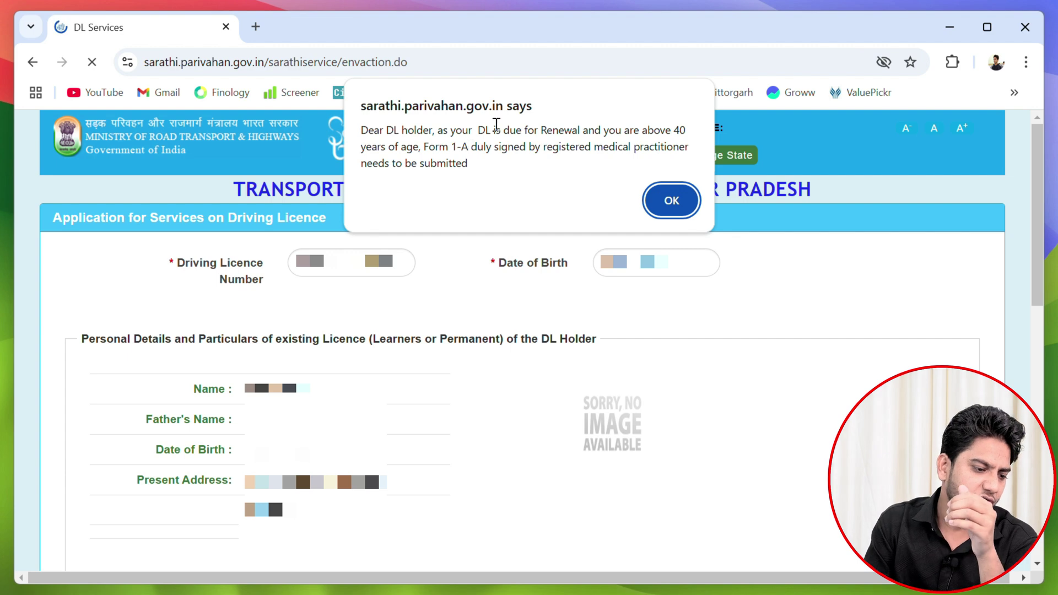
Step: Acknowledge the Form 1-A notice and answer YES to confirm that the driving licence details belong to the applicant
left_click(669, 201)
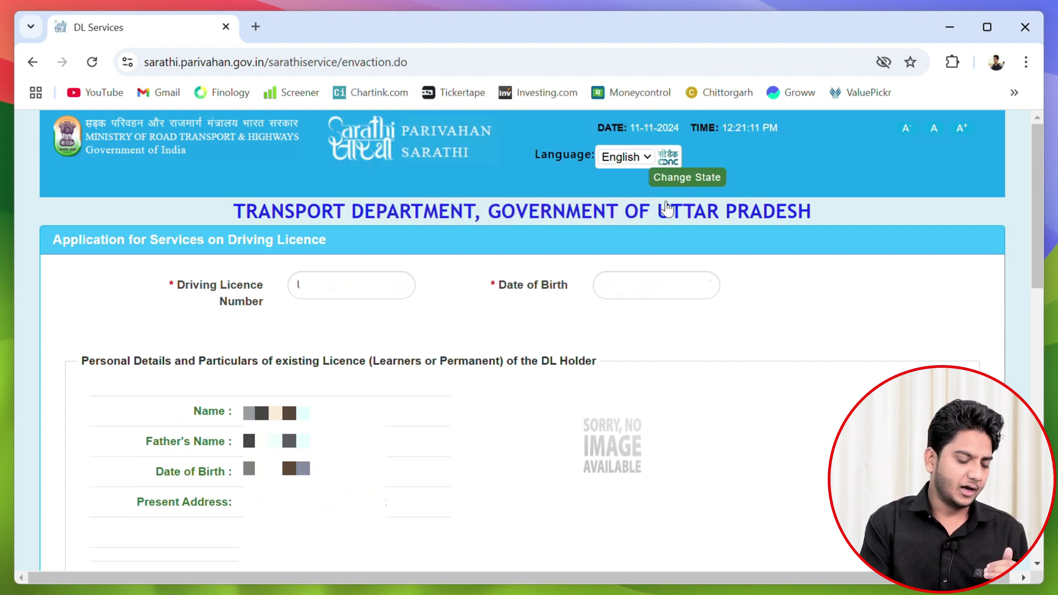
scroll(666, 208, "down", 2)
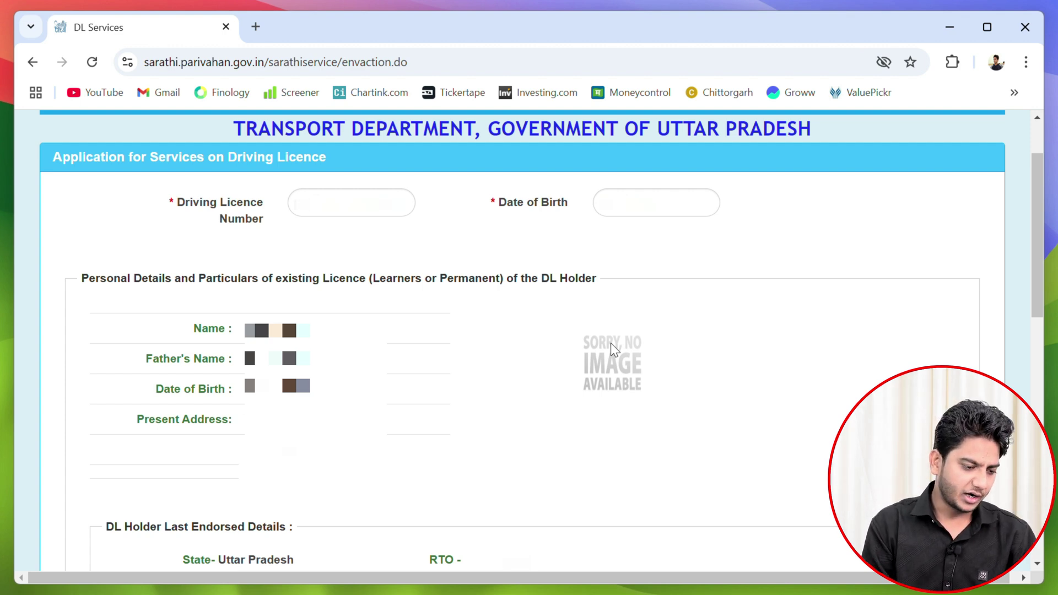
scroll(610, 342, "down", 3)
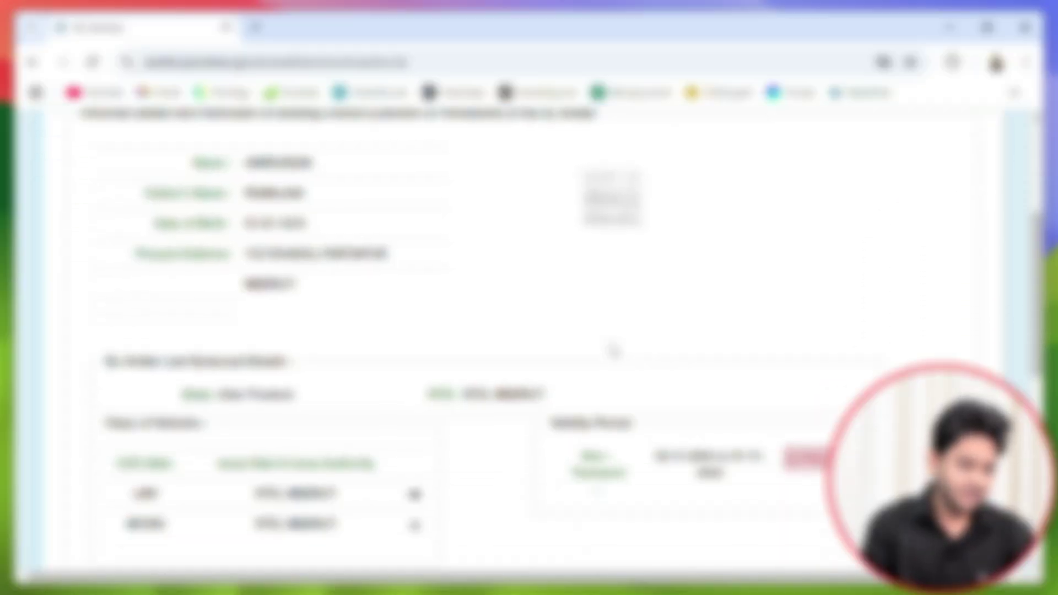
scroll(613, 350, "down", 3)
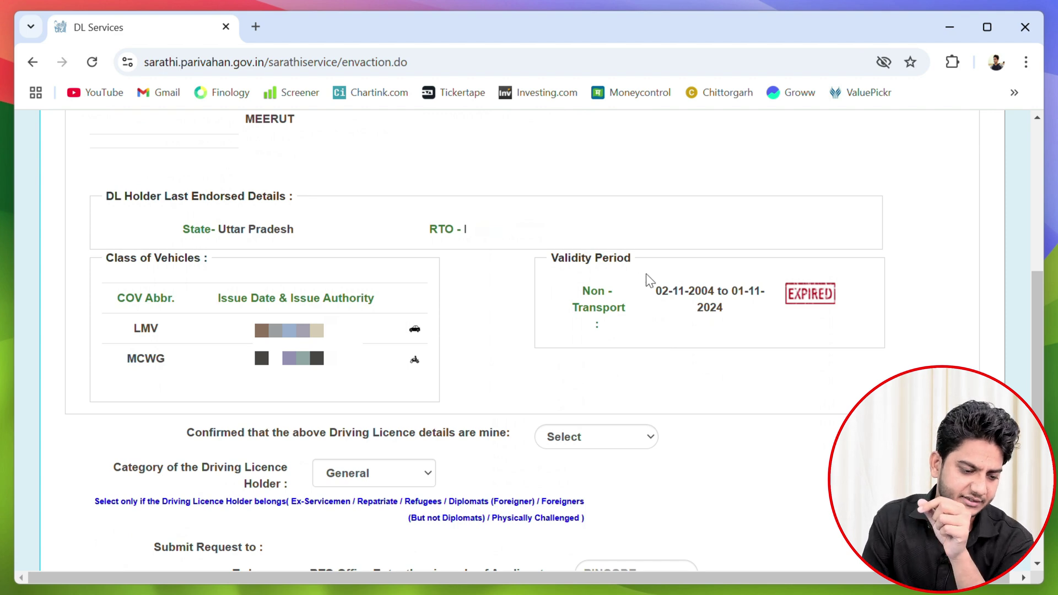
left_click_drag(649, 280, 781, 303)
left_click(797, 325)
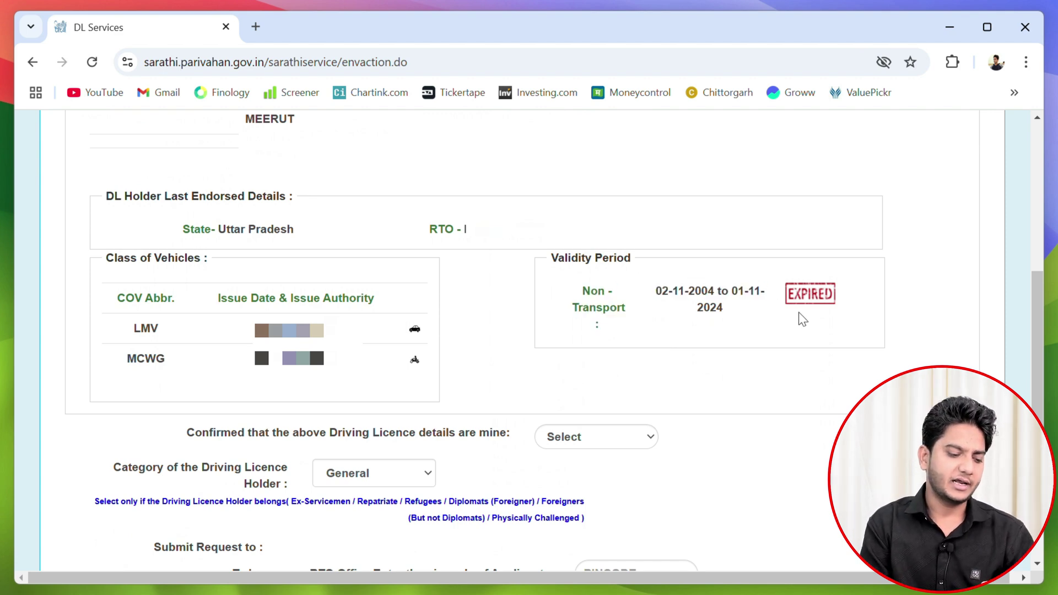
left_click(615, 444)
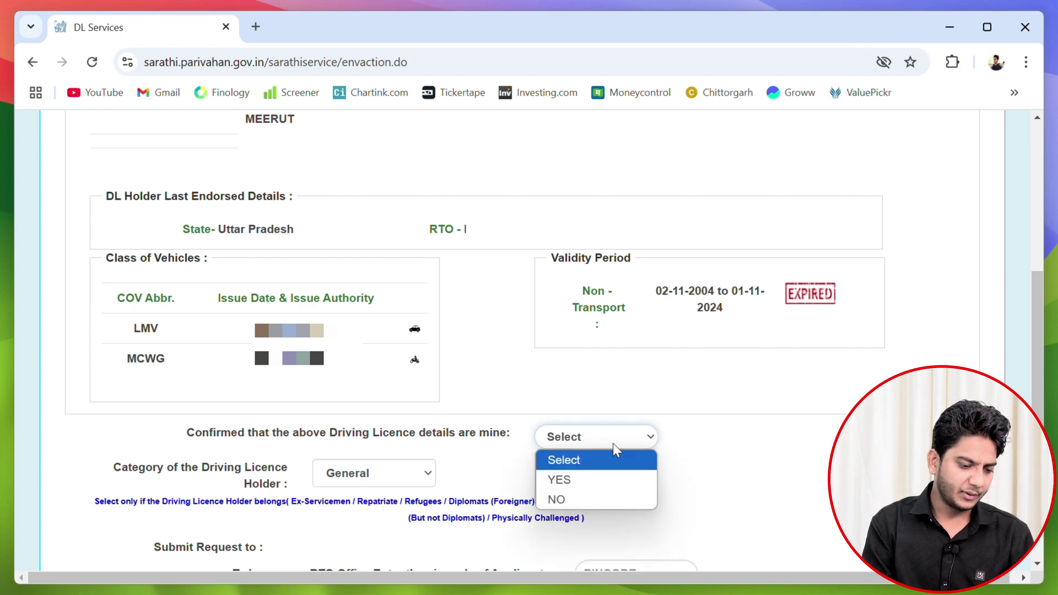
left_click(614, 480)
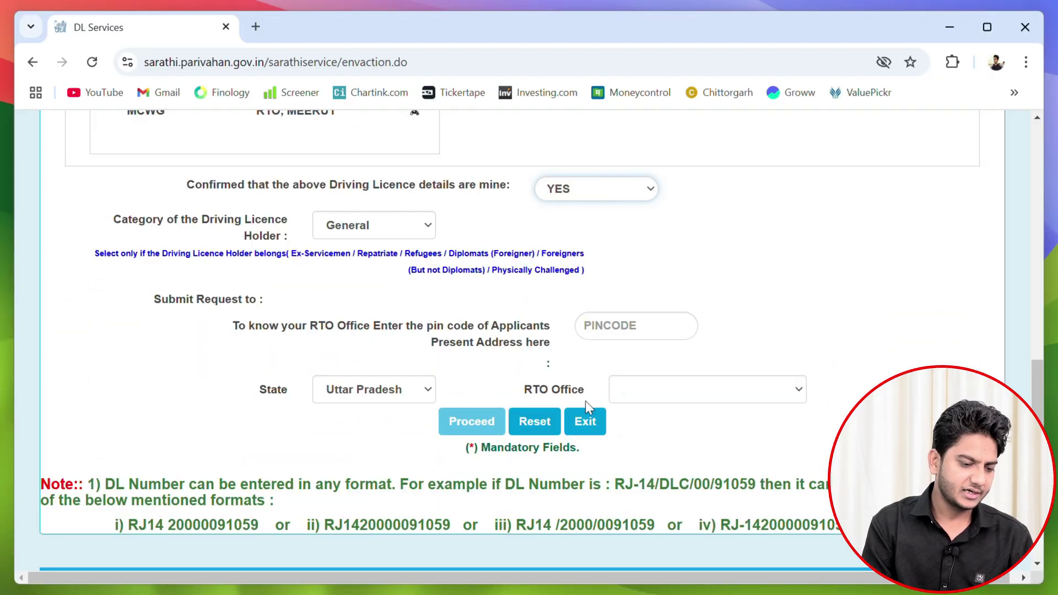
Step: Choose MEERUT 250001 -- UP15 as the RTO office and proceed with the request
left_click(643, 393)
type("me")
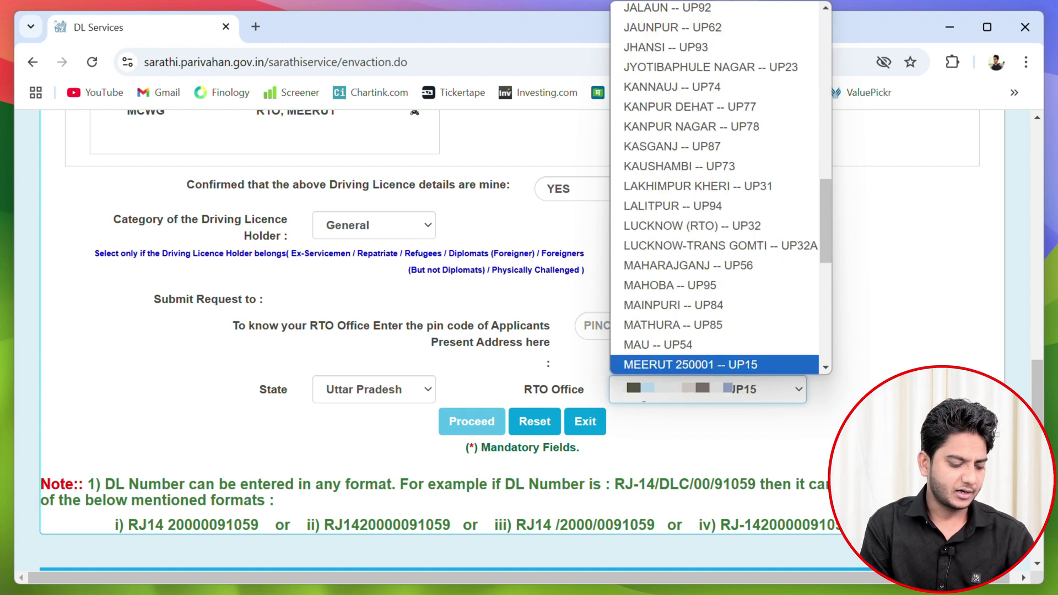
left_click(684, 365)
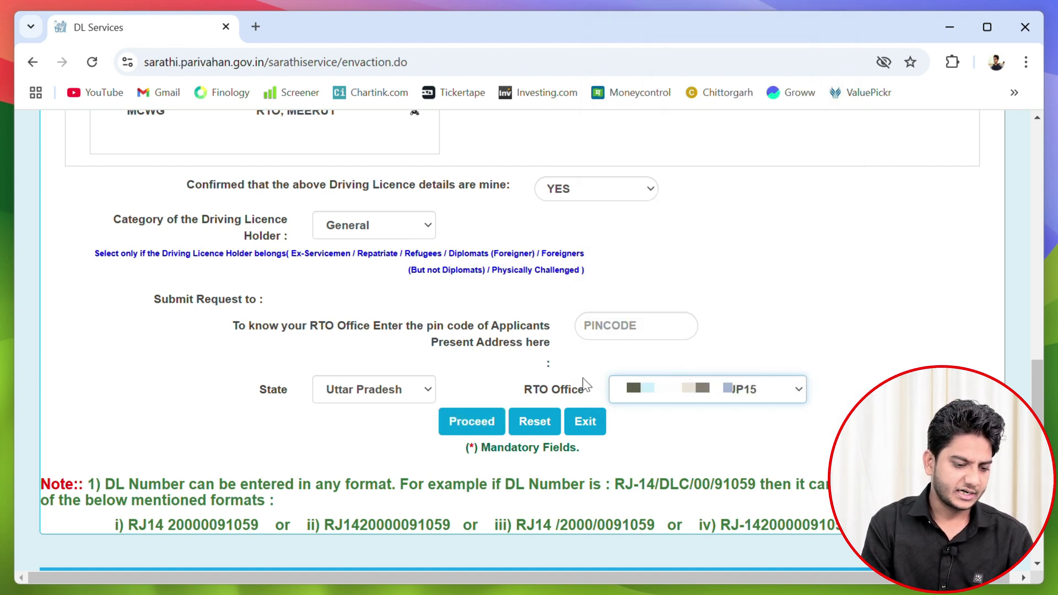
left_click(476, 427)
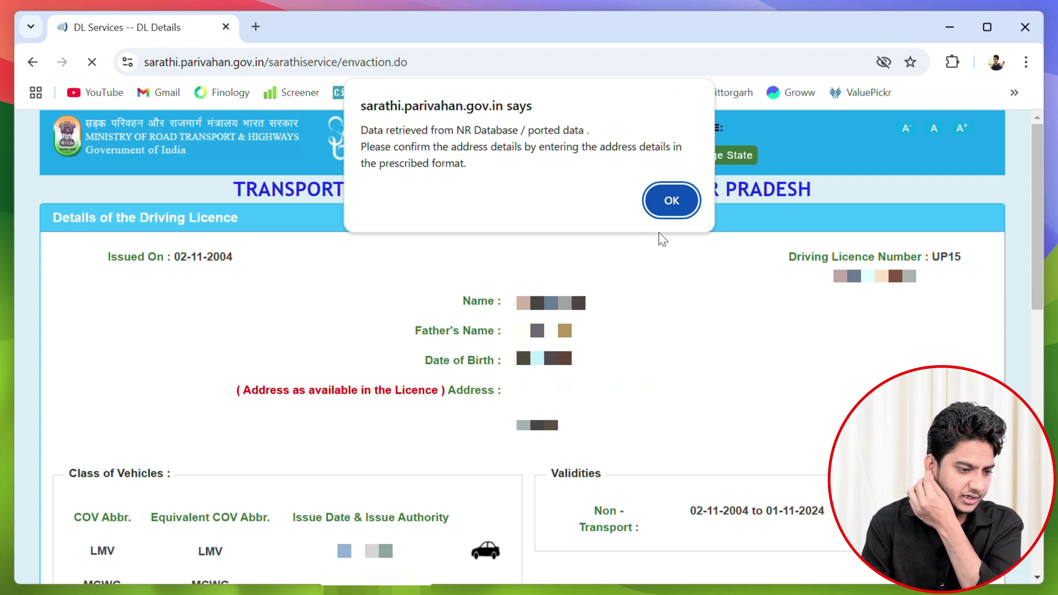
Step: Acknowledge the address confirmation notice and place the cursor in the mobile number field
left_click(676, 201)
scroll(732, 320, "down", 5)
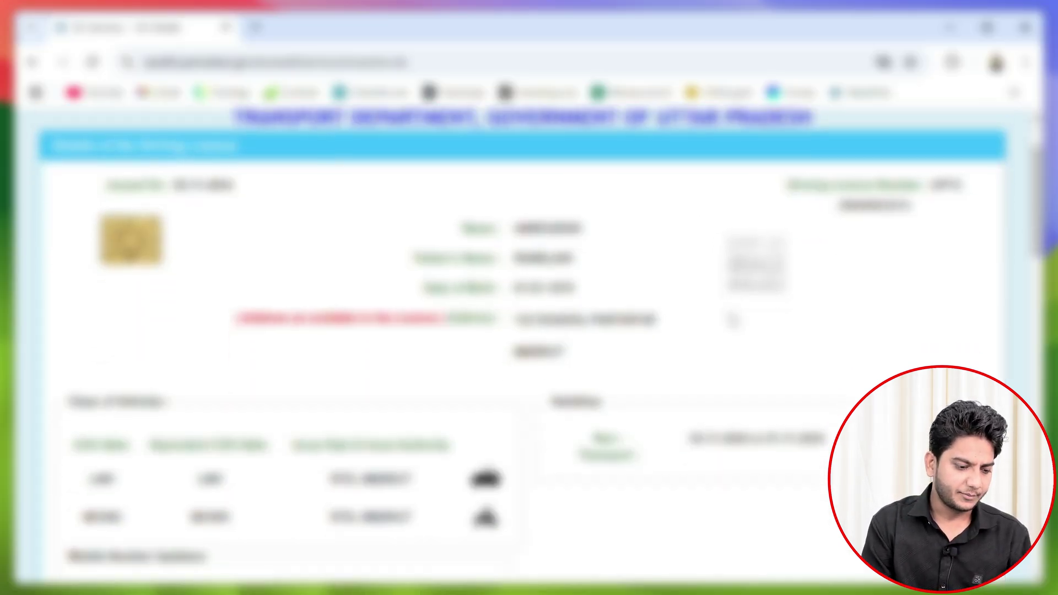
scroll(732, 319, "down", 4)
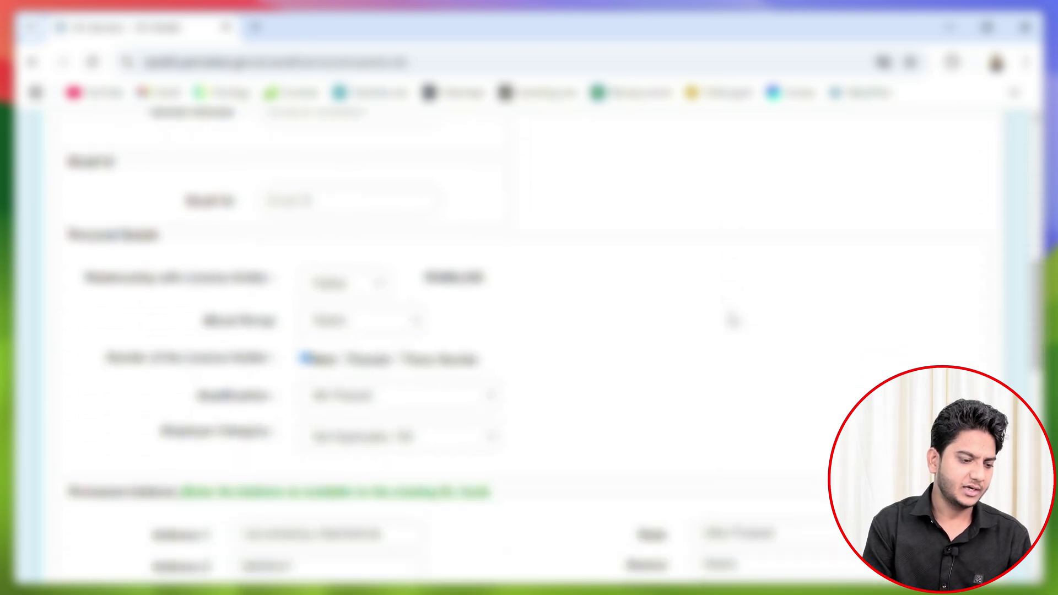
scroll(425, 348, "up", 8)
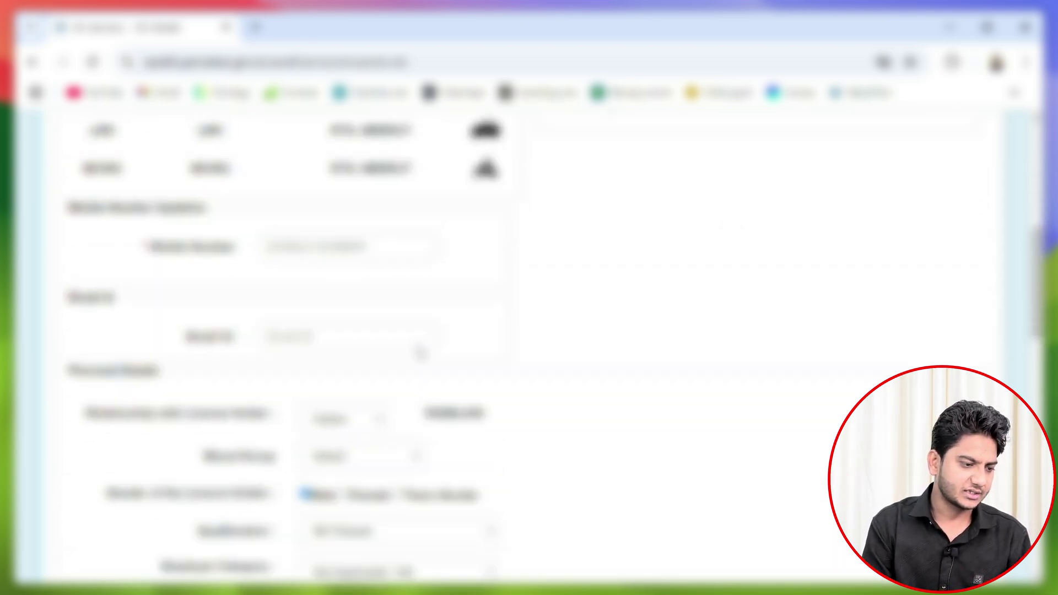
scroll(595, 358, "down", 6)
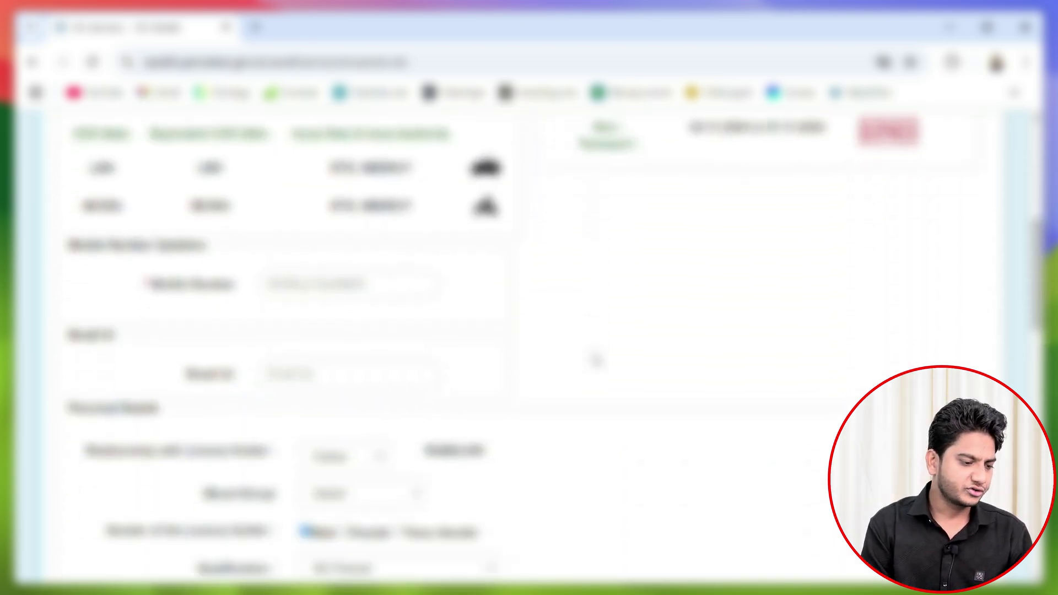
left_click(345, 193)
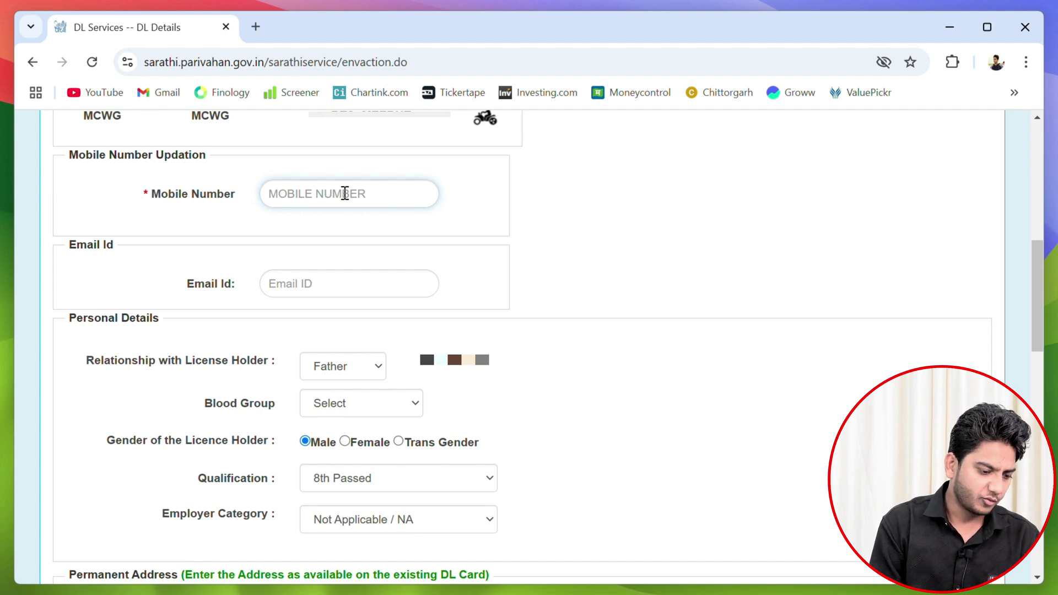
Step: Set the licence holder's blood group to Unknown in the personal details
scroll(344, 193, "down", 2)
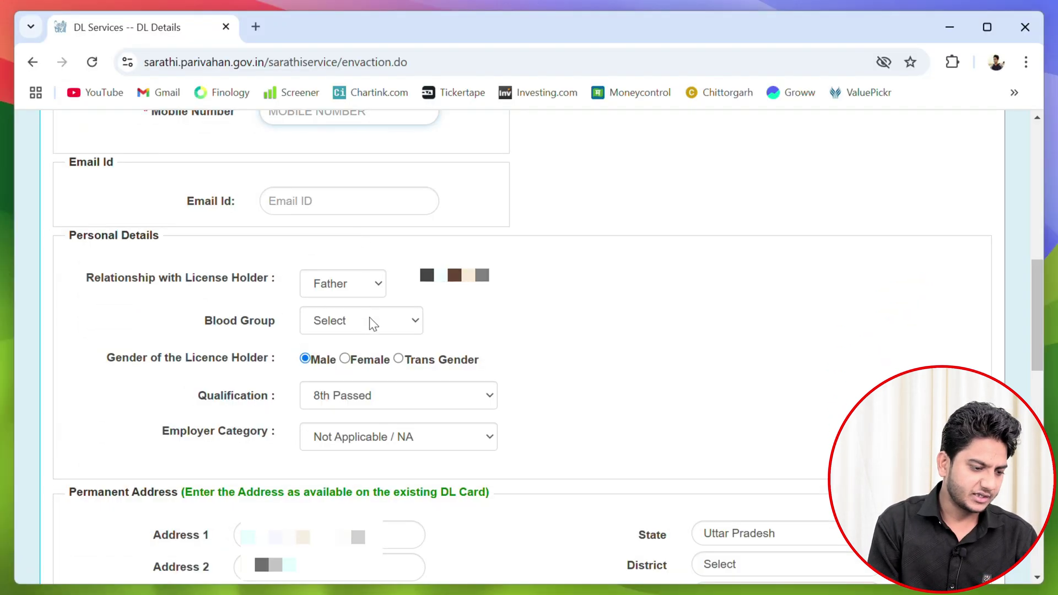
left_click(369, 321)
scroll(365, 283, "down", 1)
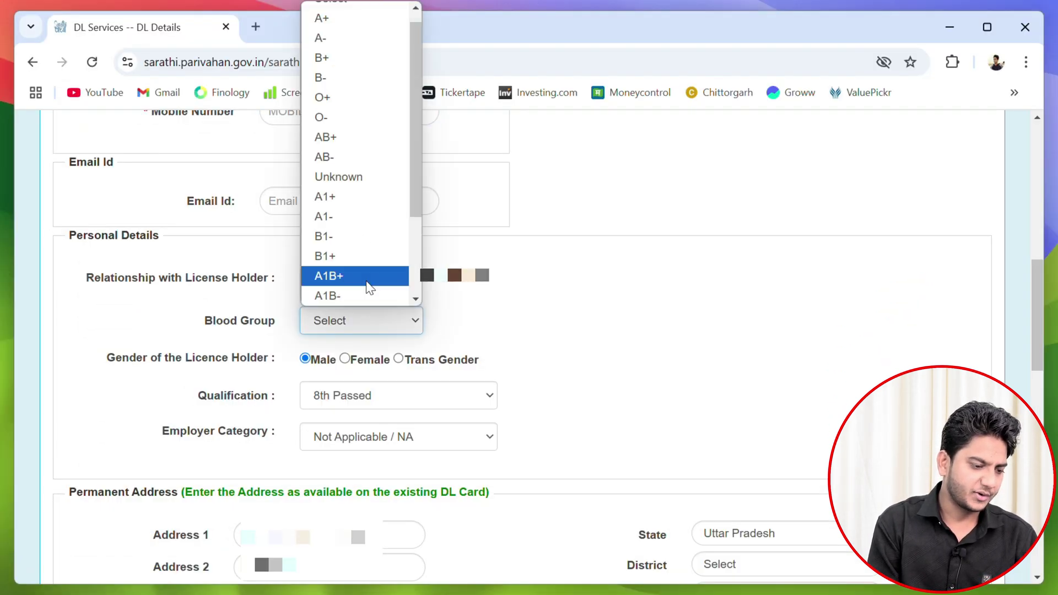
left_click(368, 176)
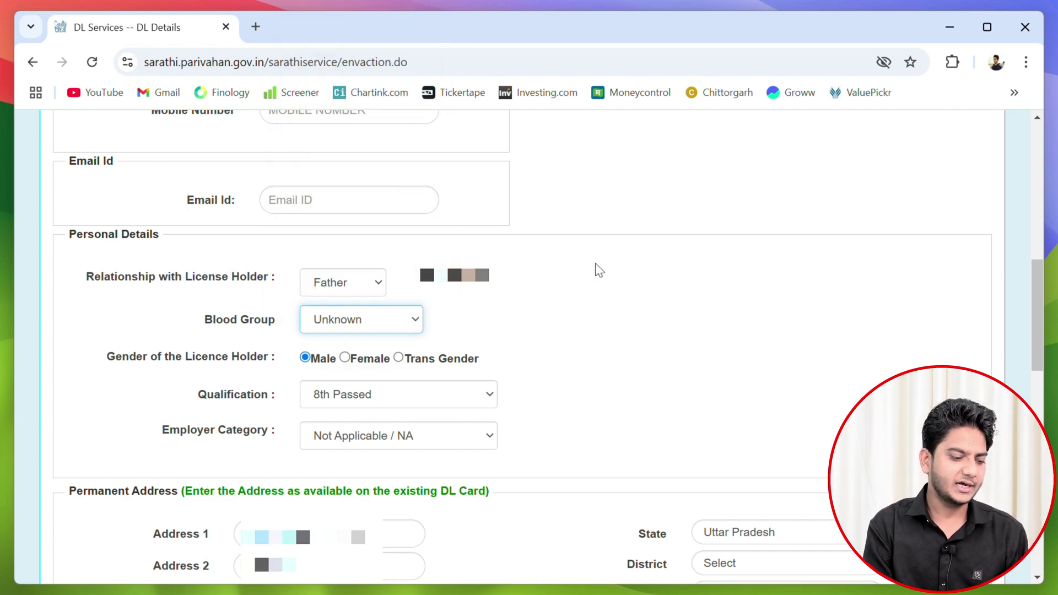
Step: Review the personal and address sections of the licence details form and confirm the form
scroll(595, 267, "down", 5)
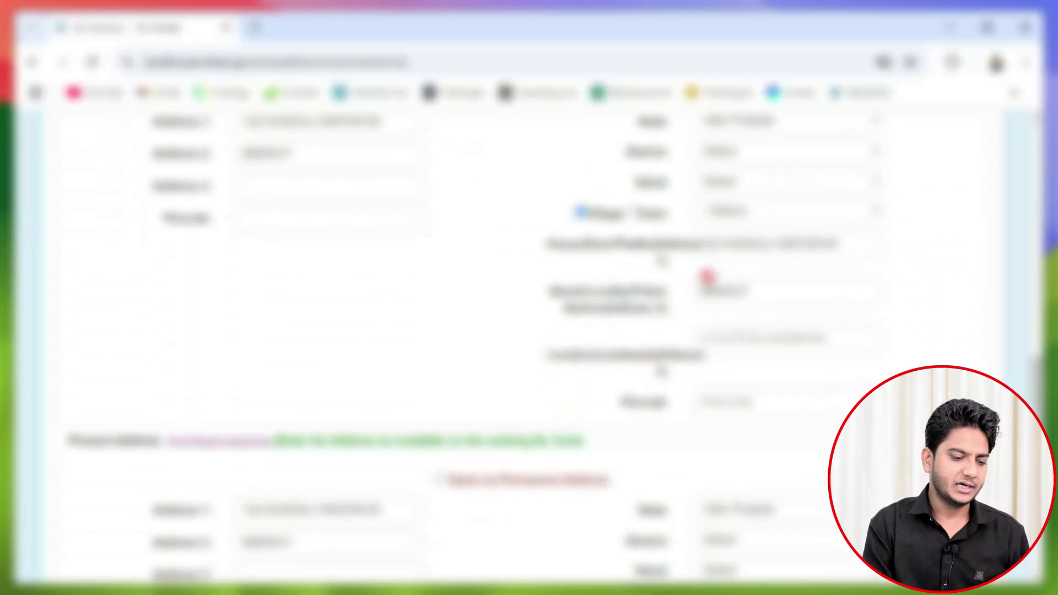
scroll(721, 278, "up", 3)
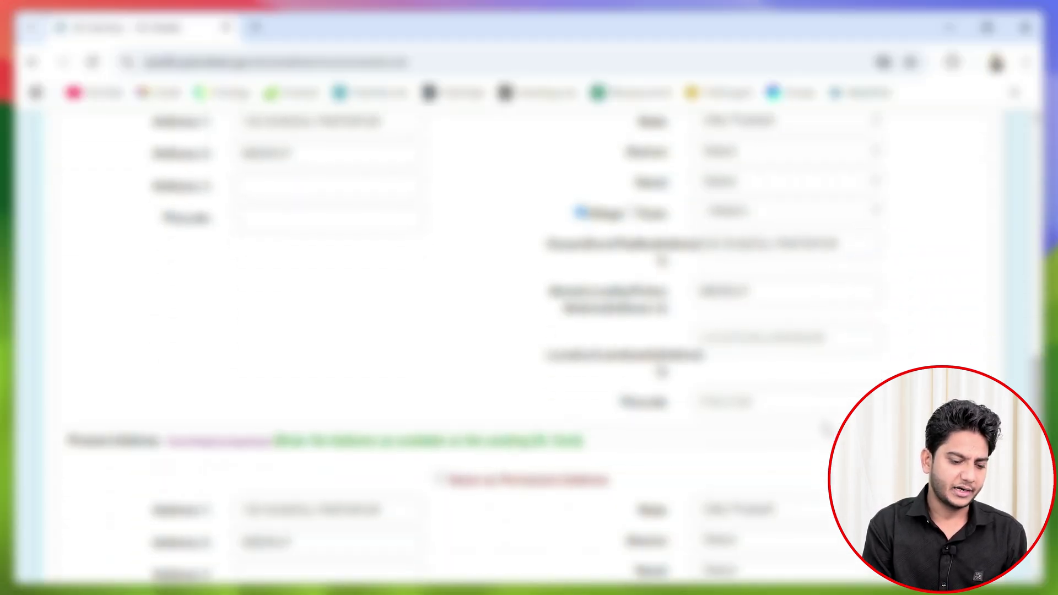
scroll(755, 405, "down", 4)
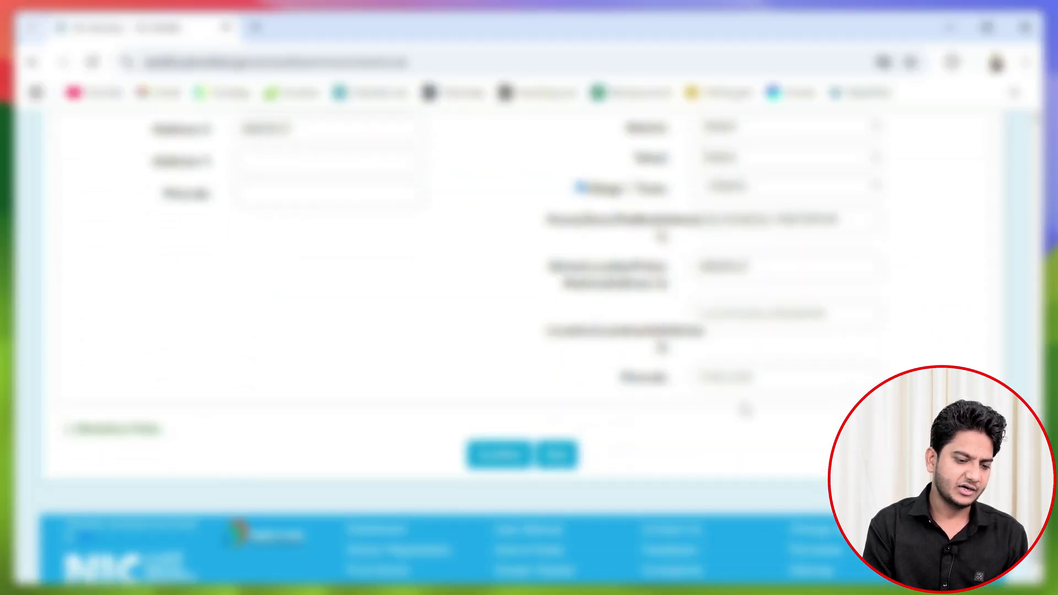
scroll(738, 396, "up", 10)
scroll(741, 401, "up", 3)
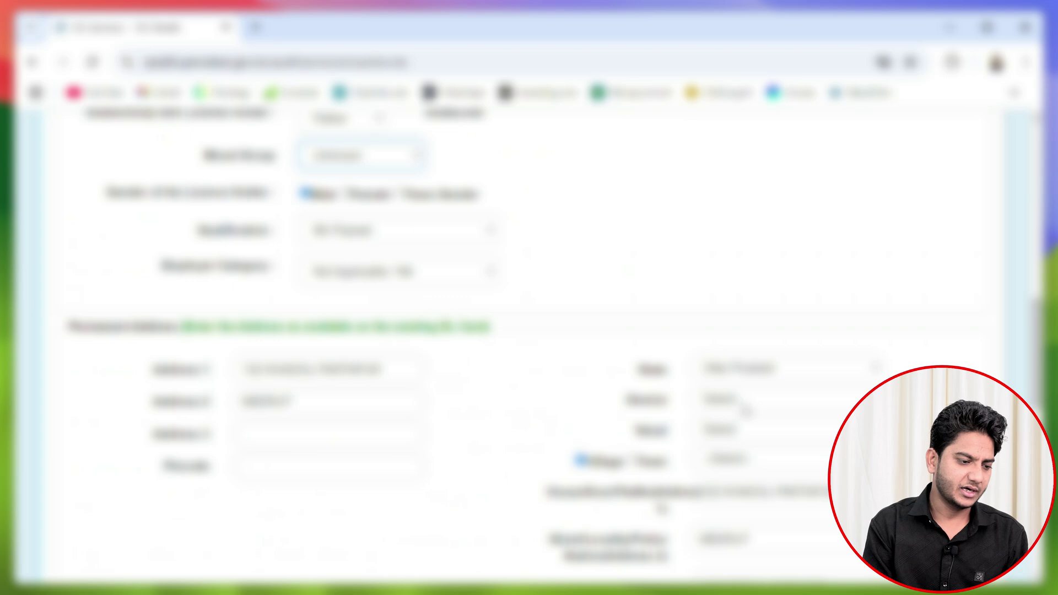
scroll(740, 401, "down", 10)
scroll(737, 397, "down", 5)
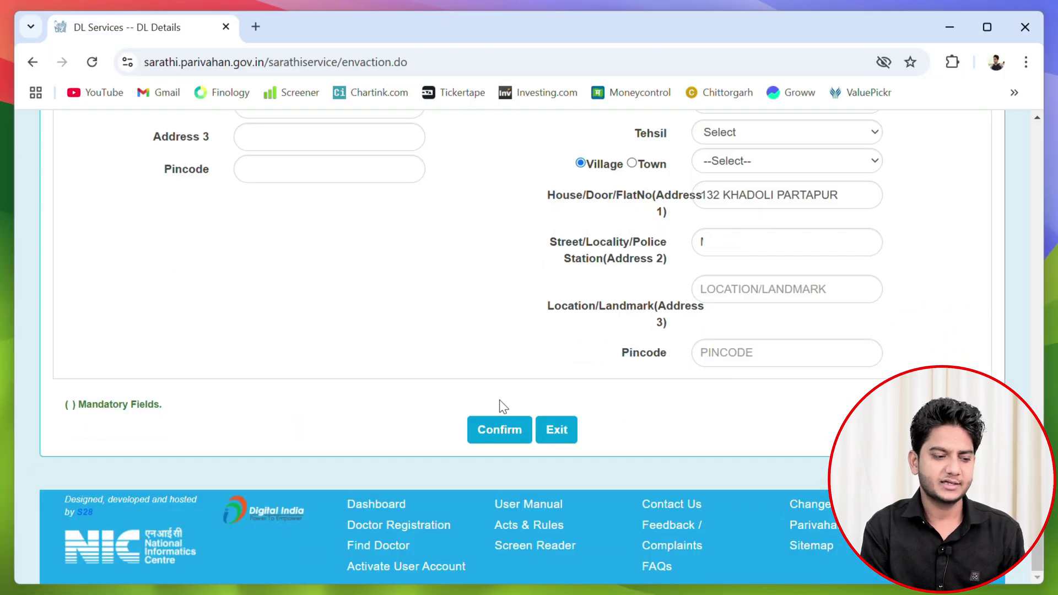
left_click(500, 429)
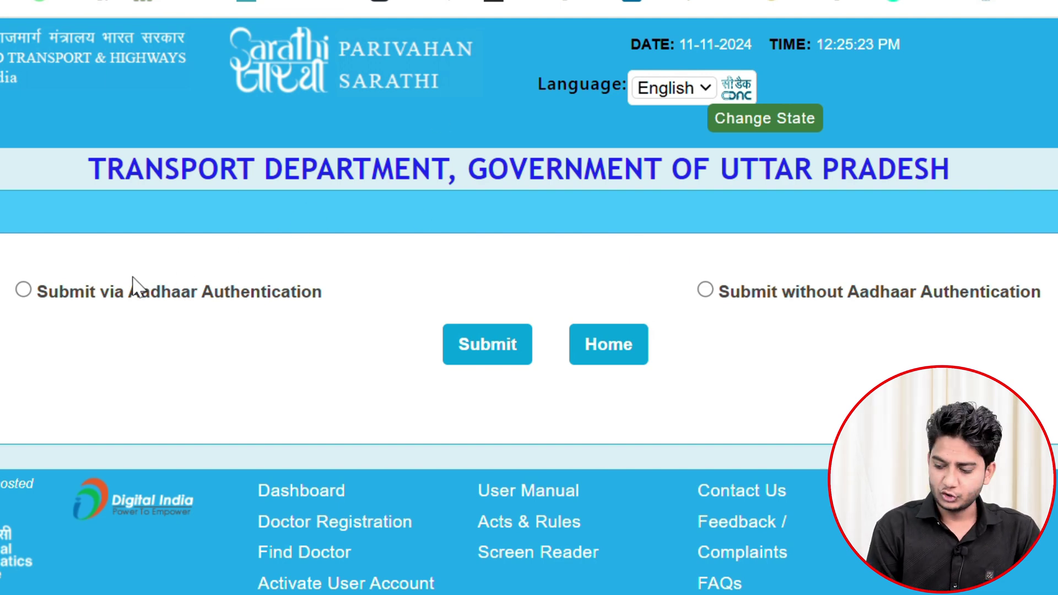
Step: Try to submit the application via Aadhaar authentication, acknowledging the notices about the linked mobile number and the authentication
left_click(24, 291)
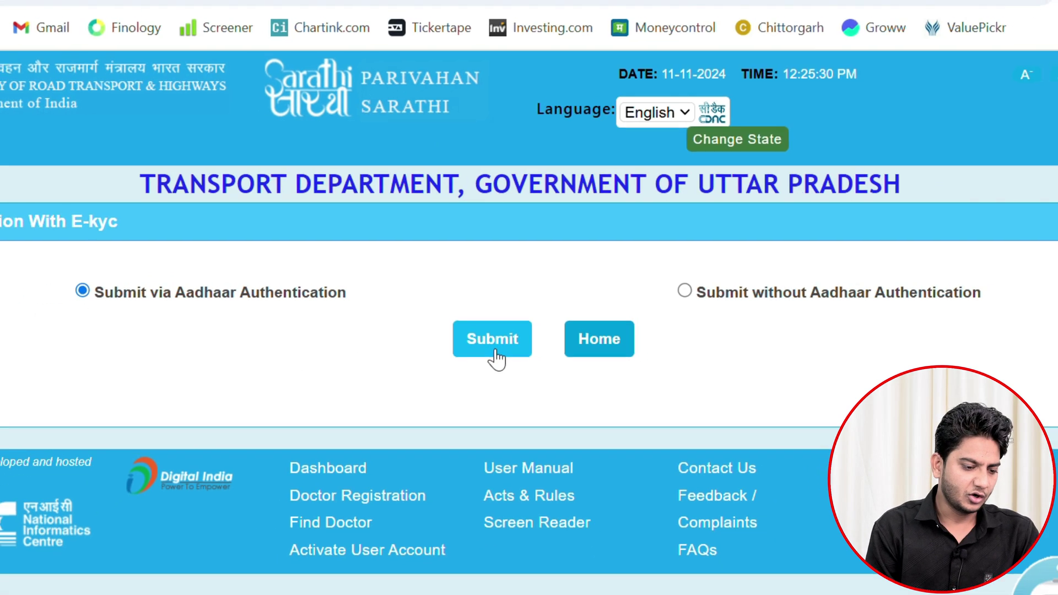
left_click(490, 355)
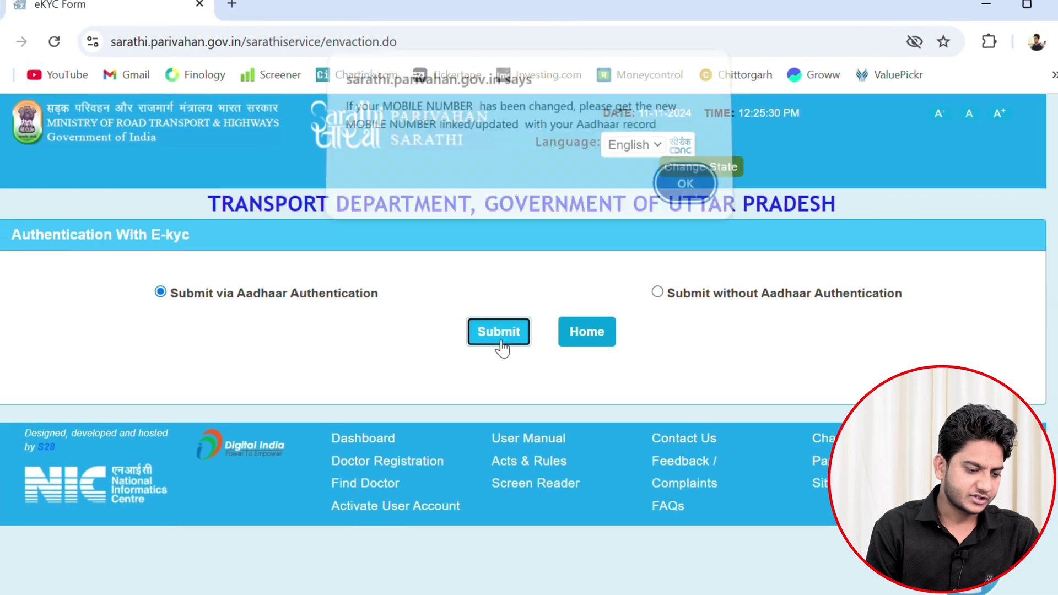
left_click(685, 183)
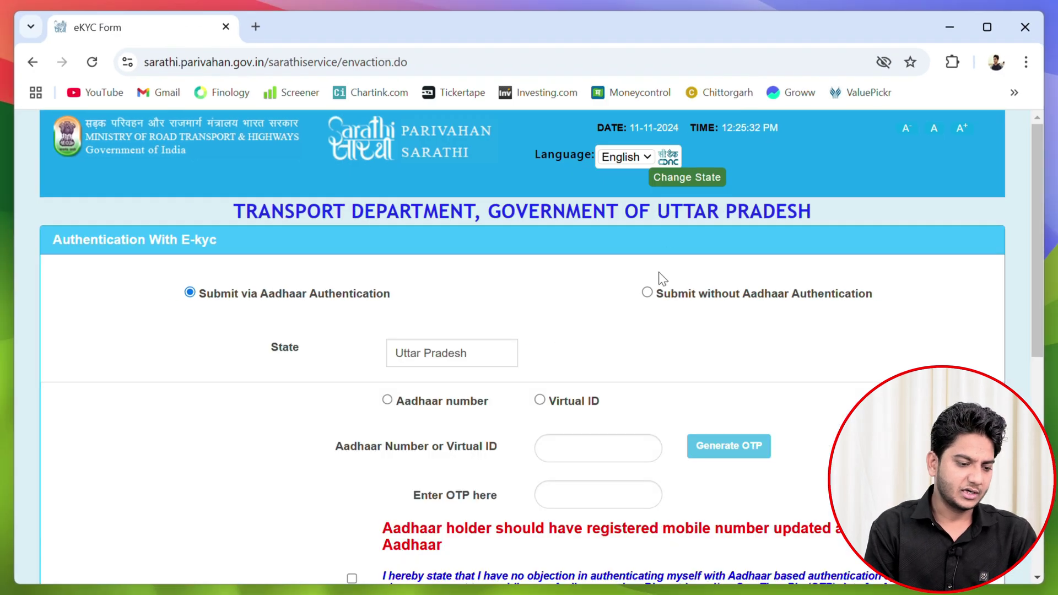
scroll(661, 279, "down", 5)
left_click(398, 155)
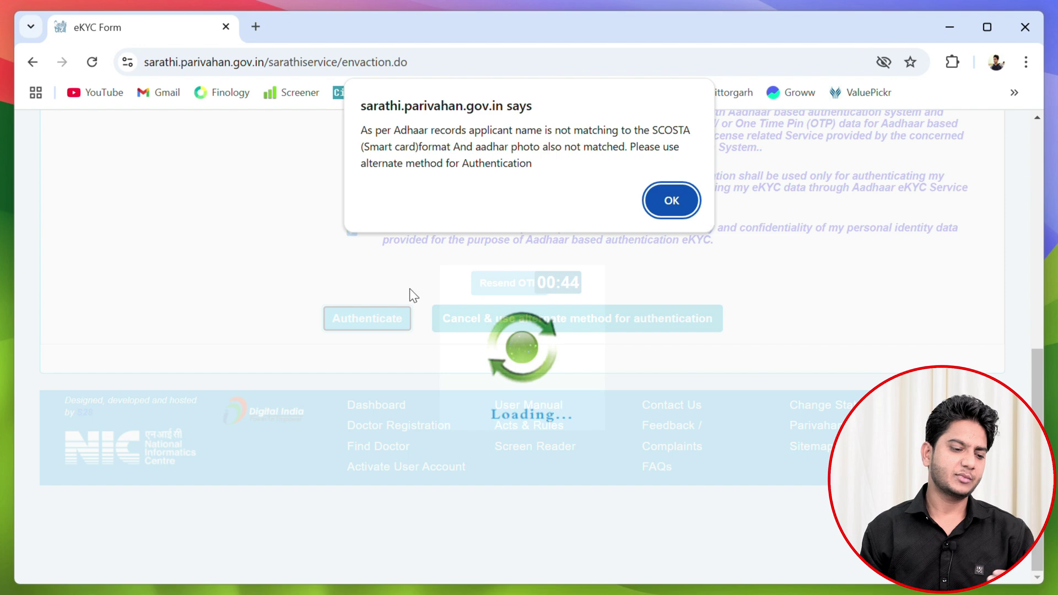
left_click(668, 199)
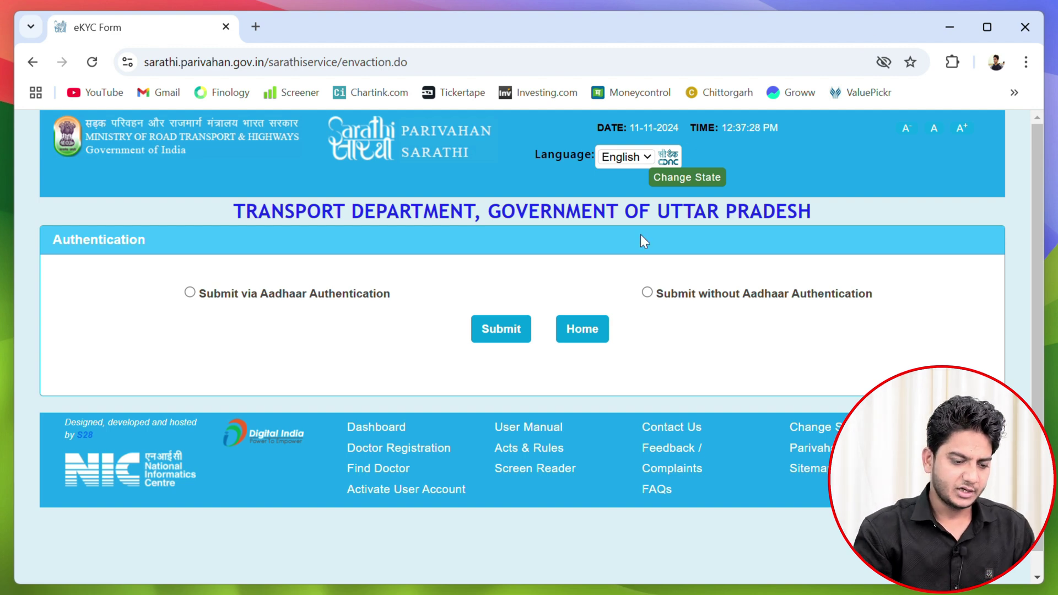
Step: Submit without Aadhaar Authentication instead, filling in the captcha to generate an OTP and entering the OTP sent to the registered mobile
left_click(647, 293)
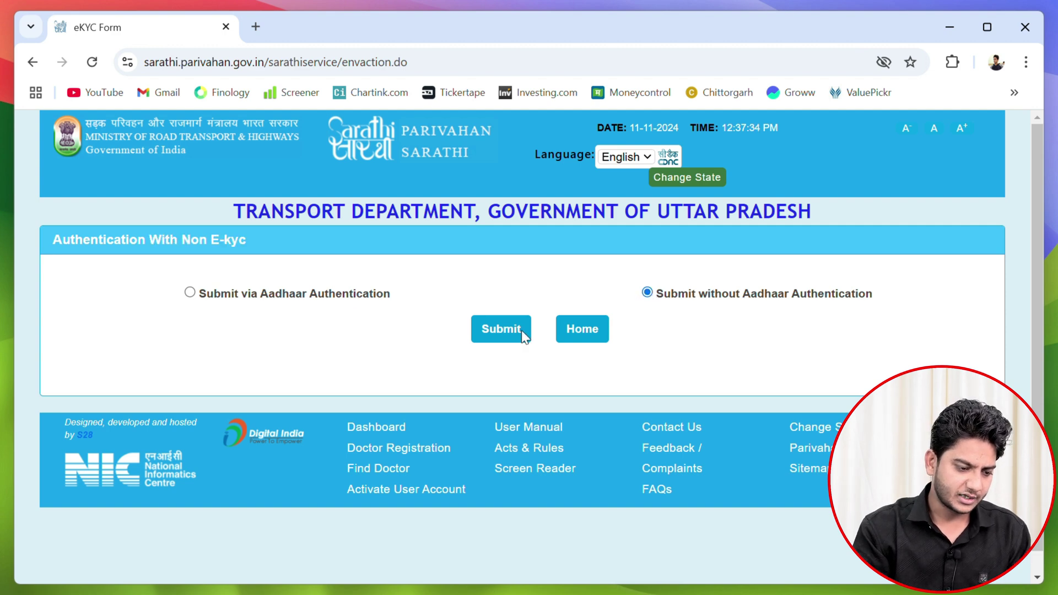
left_click(499, 337)
scroll(518, 355, "down", 3)
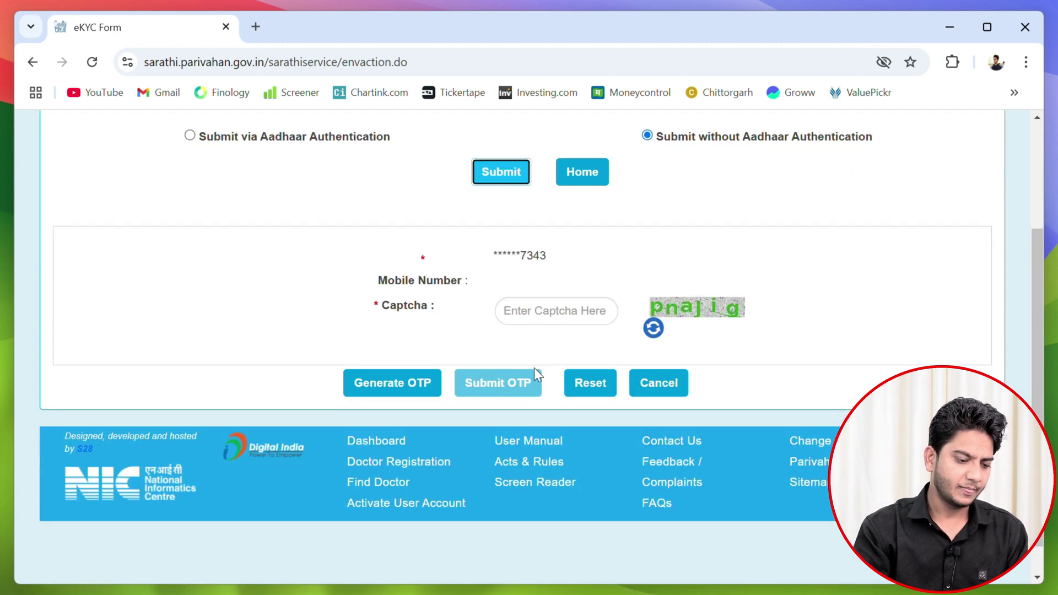
left_click(568, 304)
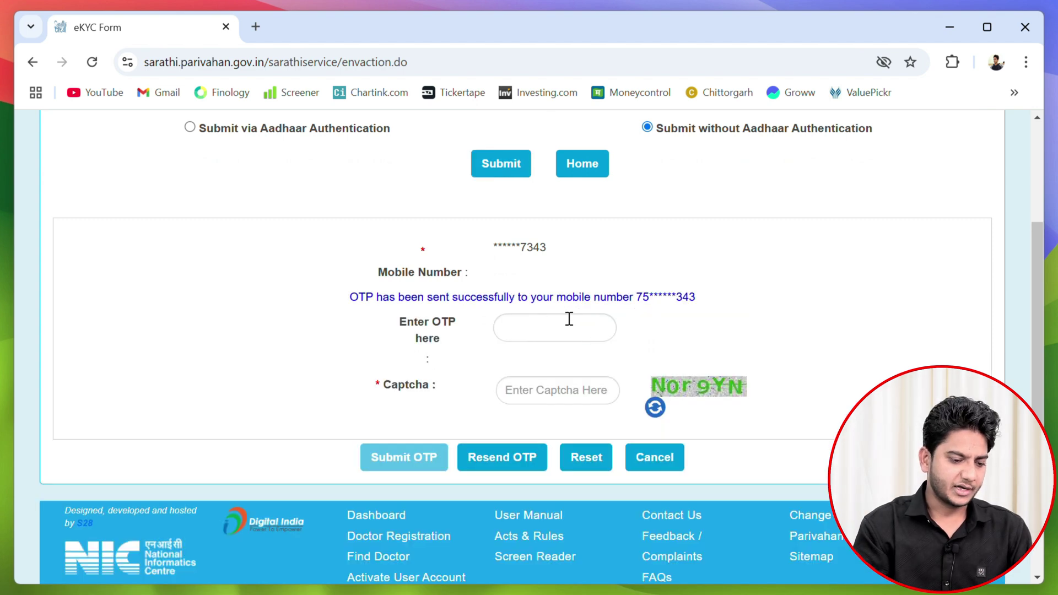
left_click(548, 325)
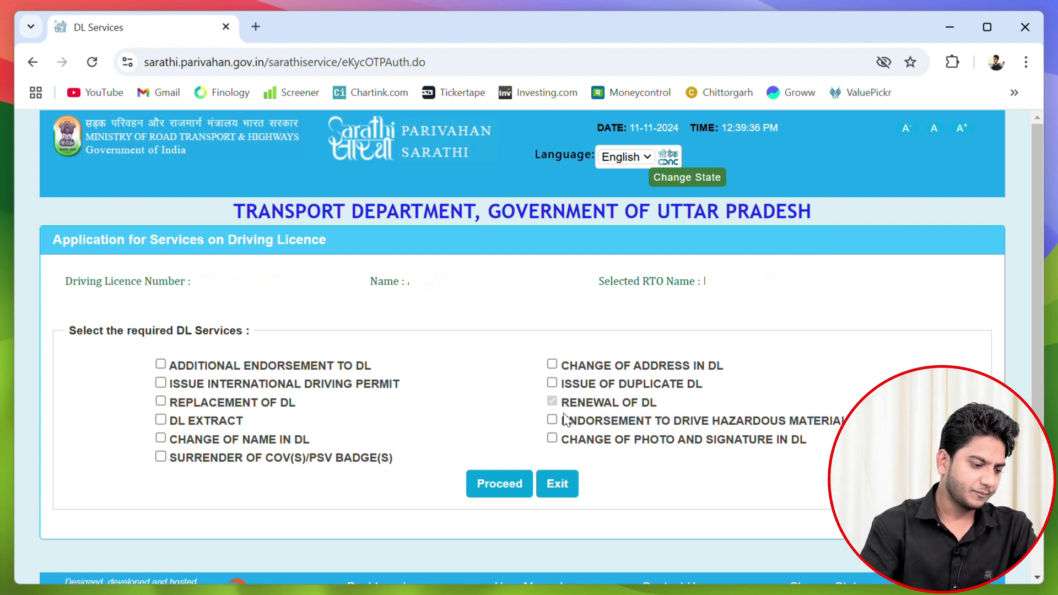
Step: Proceed with the RENEWAL OF DL service and open the Form1 self declaration for physical fitness
left_click(497, 490)
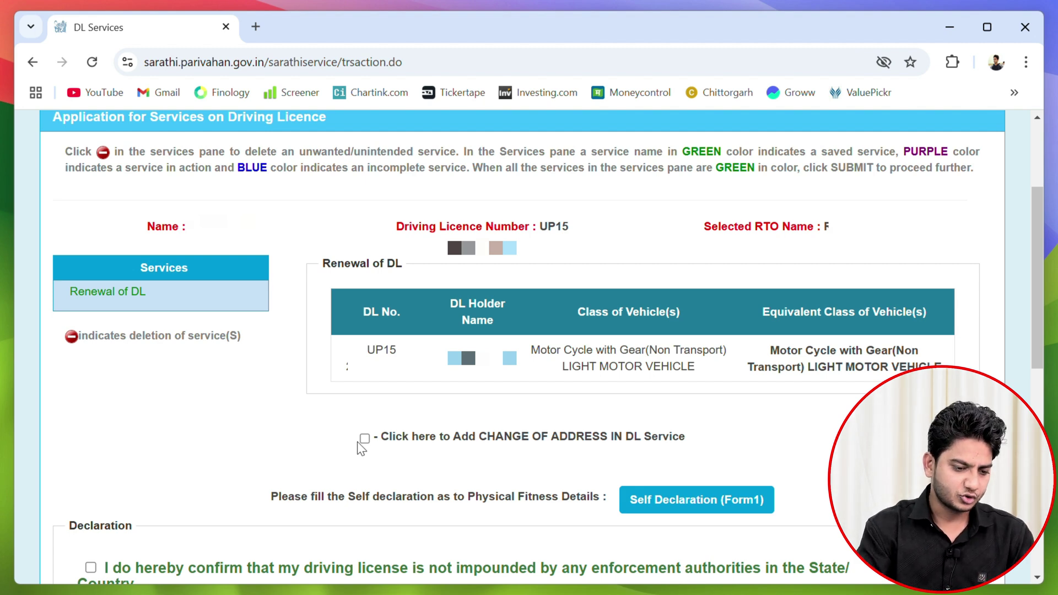
scroll(360, 448, "down", 3)
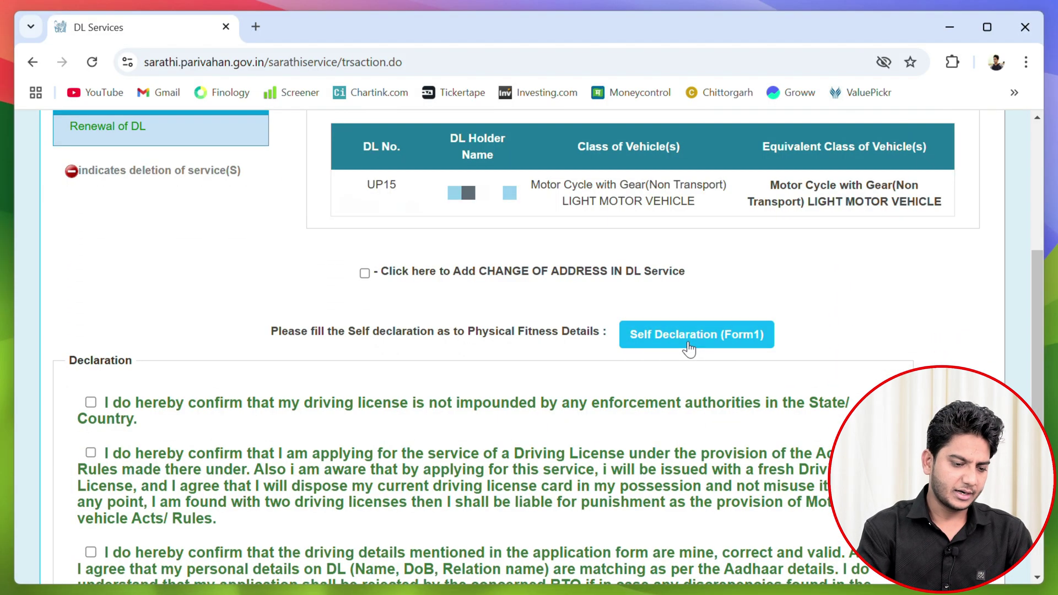
left_click(728, 341)
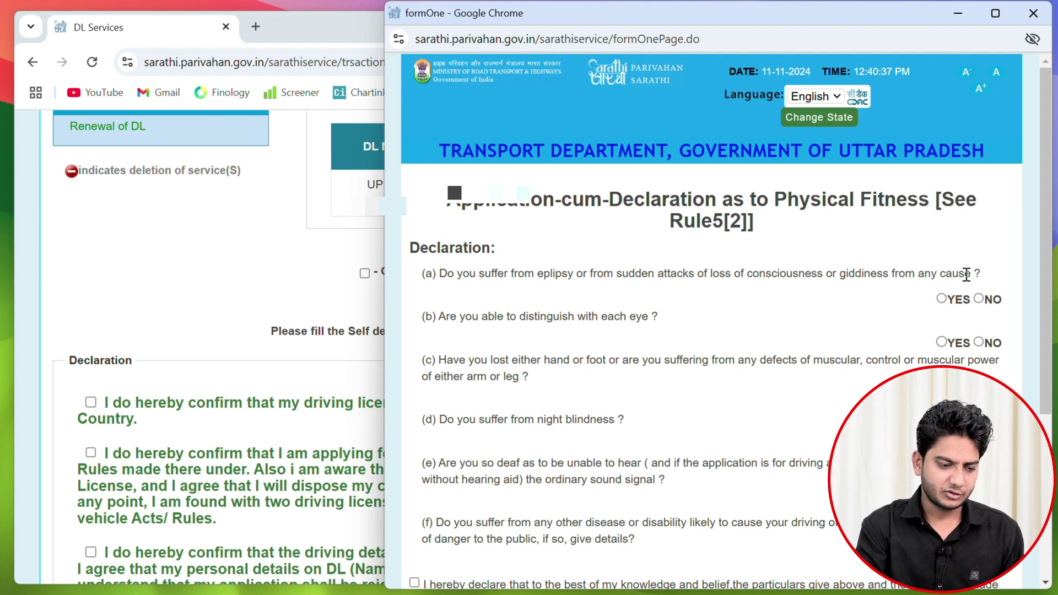
Step: Answer YES to fitness question (b) about distinguishing with each eye and NO to questions (a), (c), (d), (e) and (f)
left_click(978, 299)
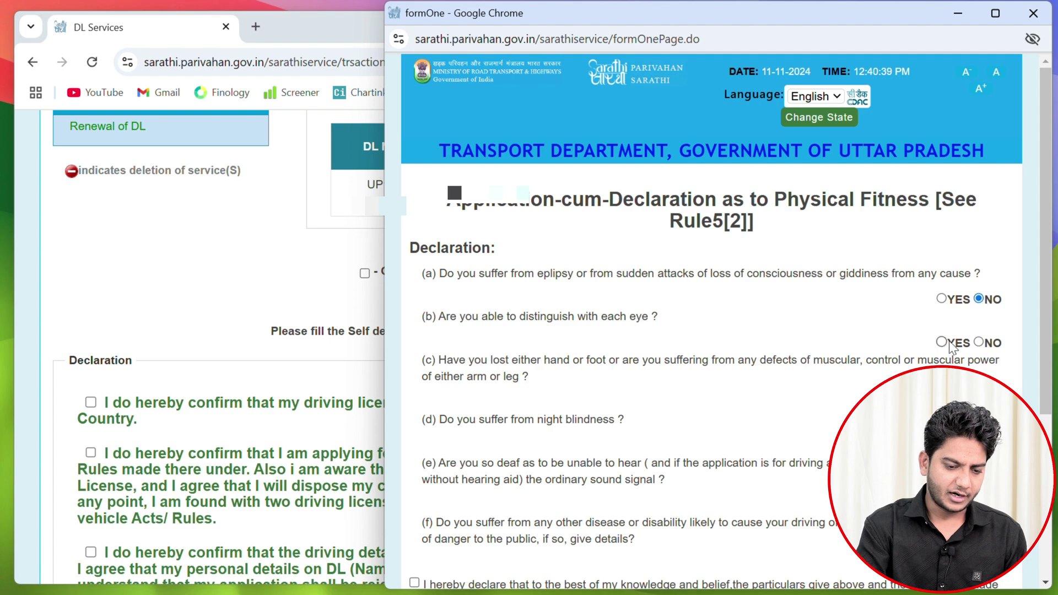
left_click(941, 342)
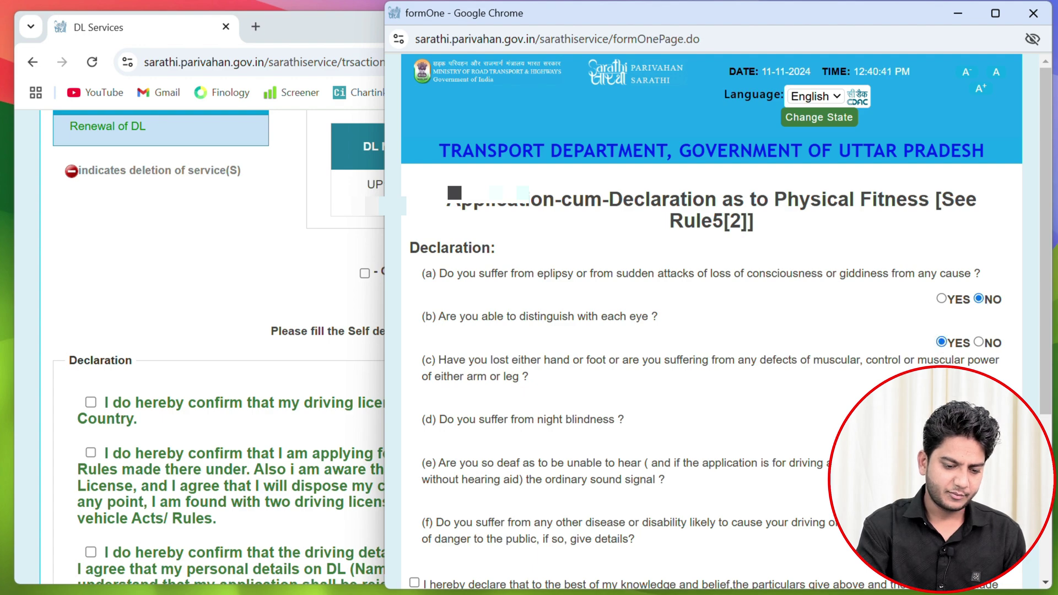
left_click(965, 402)
left_click(965, 445)
scroll(965, 445, "down", 5)
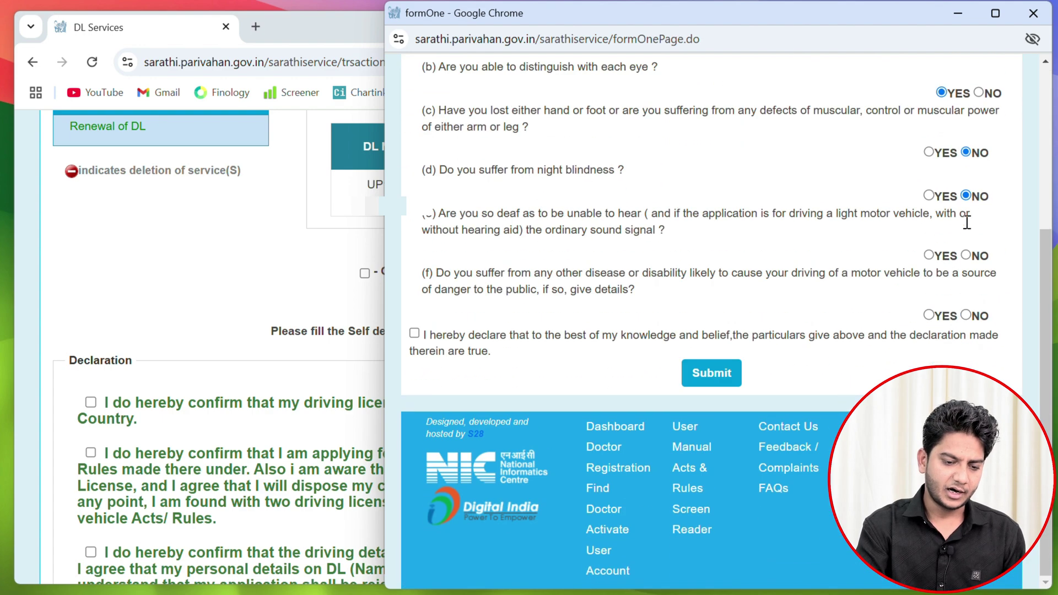
left_click(965, 315)
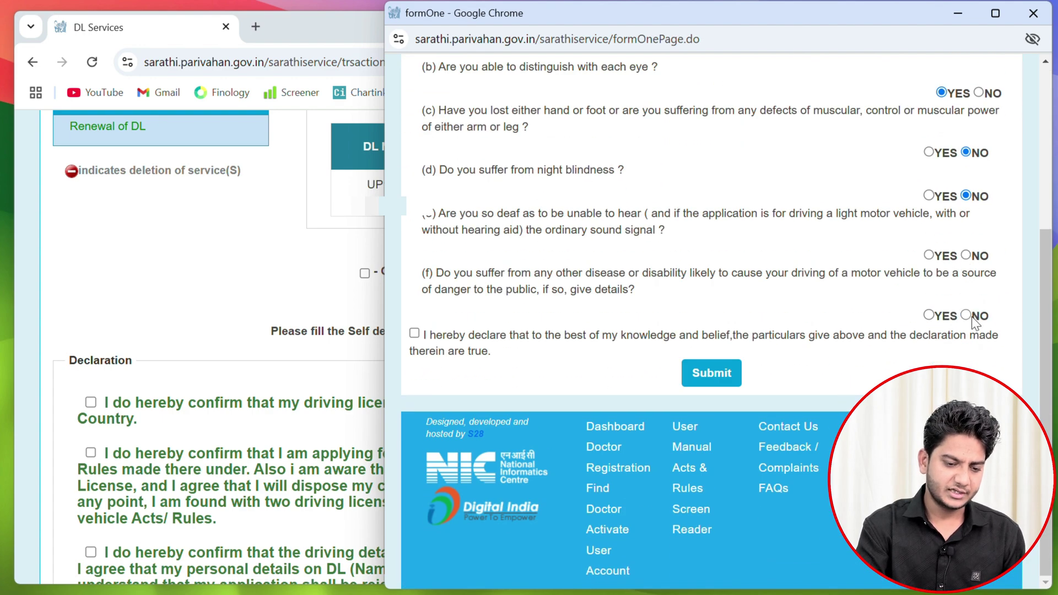
left_click(966, 255)
Step: Accept the truthfulness declaration, submit the physical fitness self declaration and acknowledge its confirmation
left_click(414, 333)
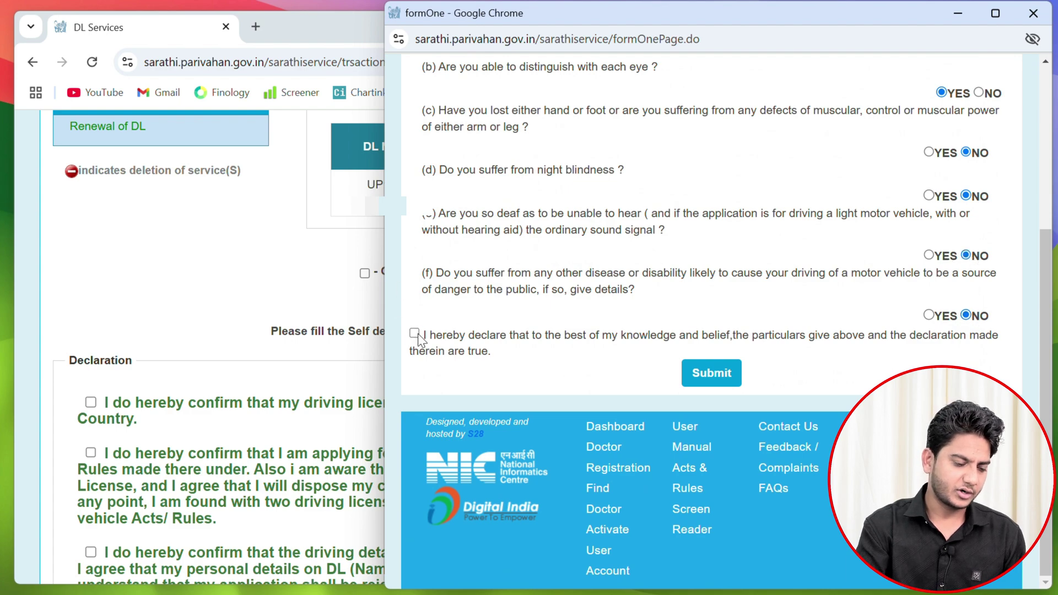
scroll(867, 333, "up", 3)
scroll(819, 329, "down", 3)
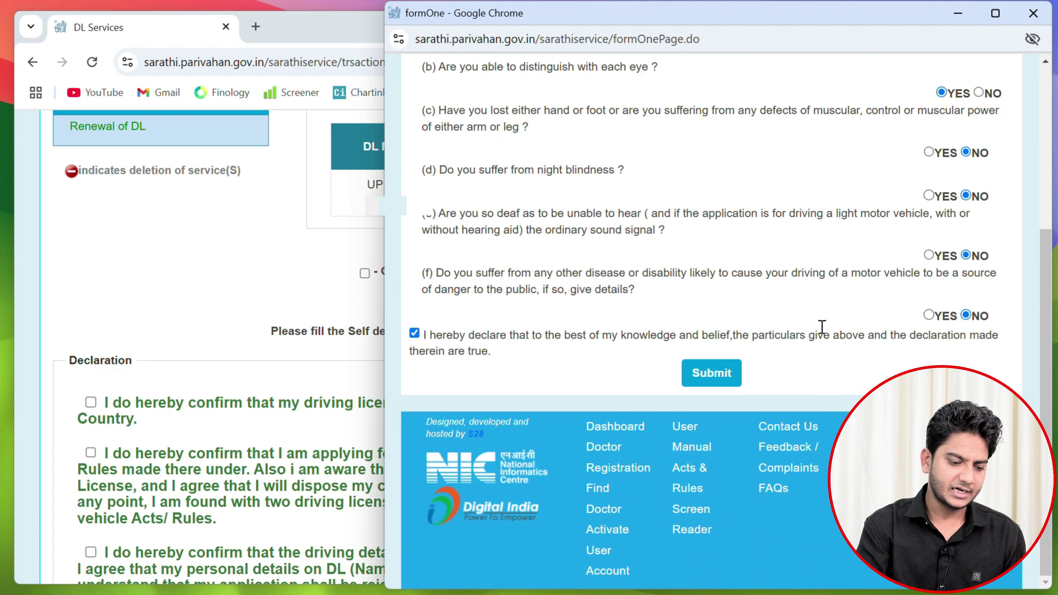
left_click(722, 385)
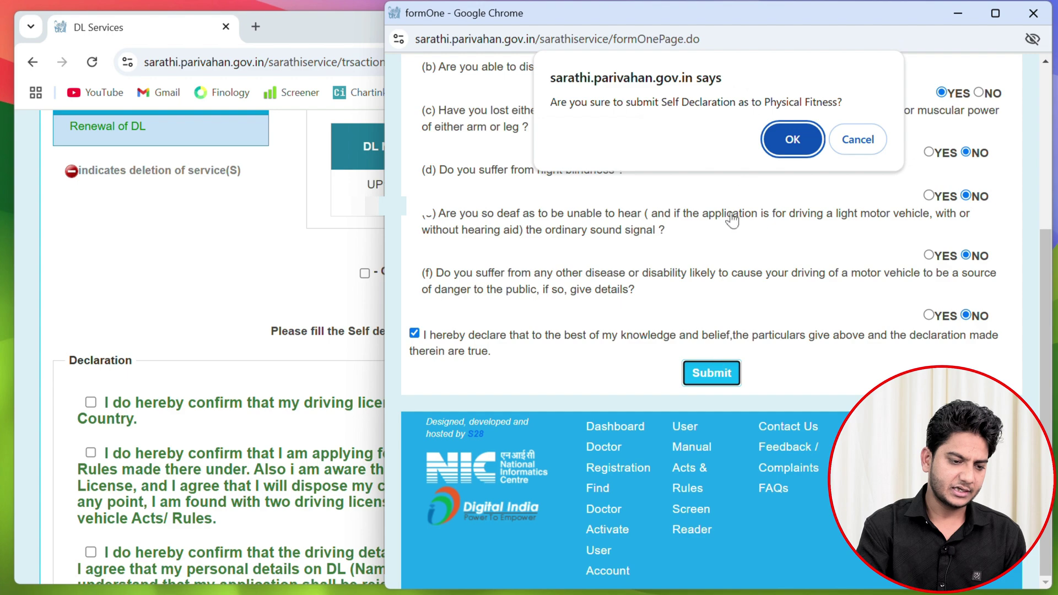
left_click(787, 148)
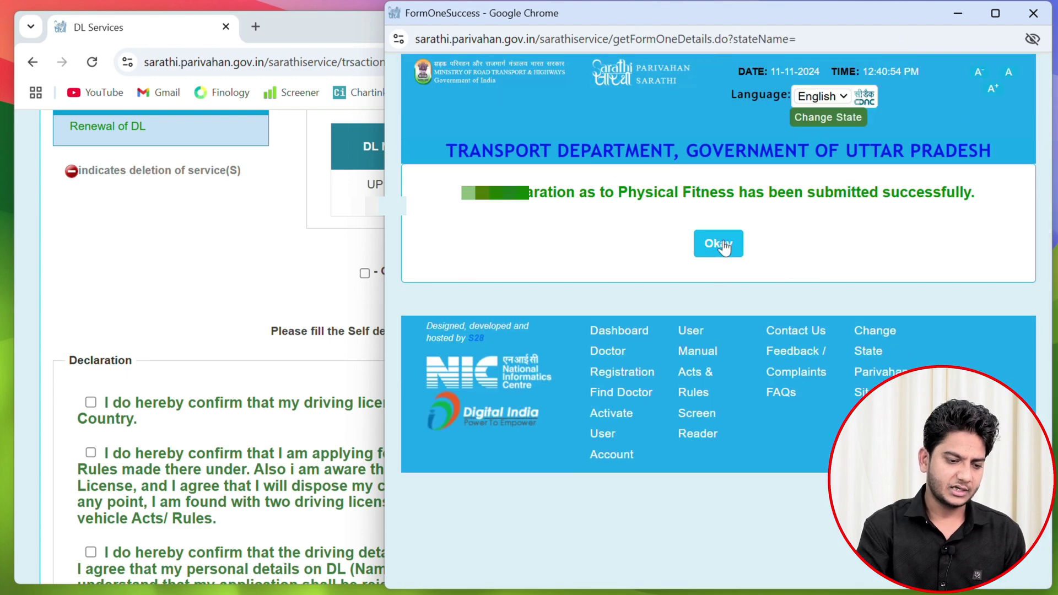
left_click(719, 243)
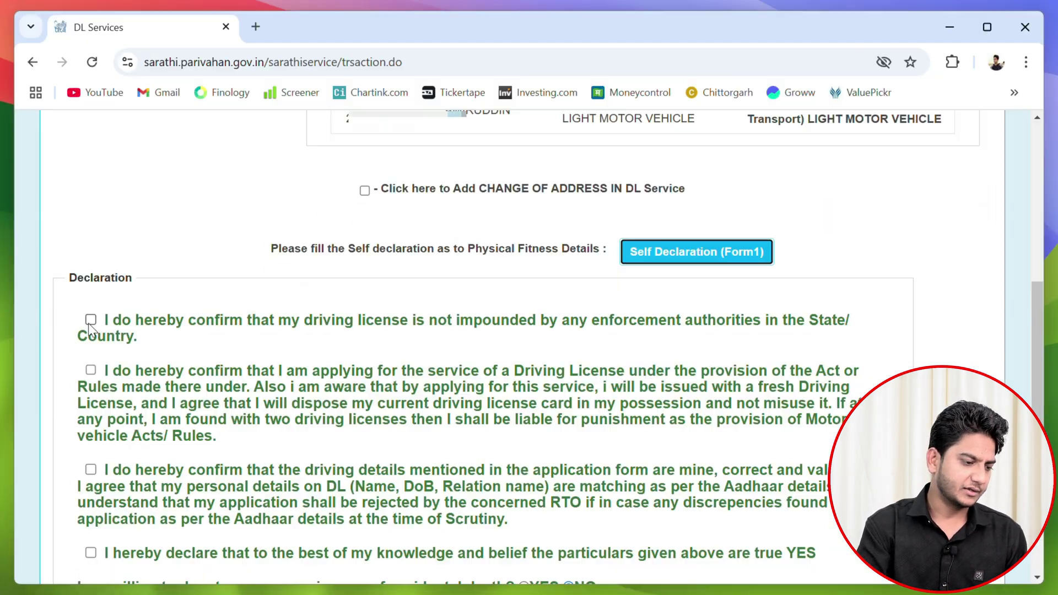
Step: Accept all four confirmation statements in the Declaration section of the renewal application
left_click(89, 320)
left_click(90, 370)
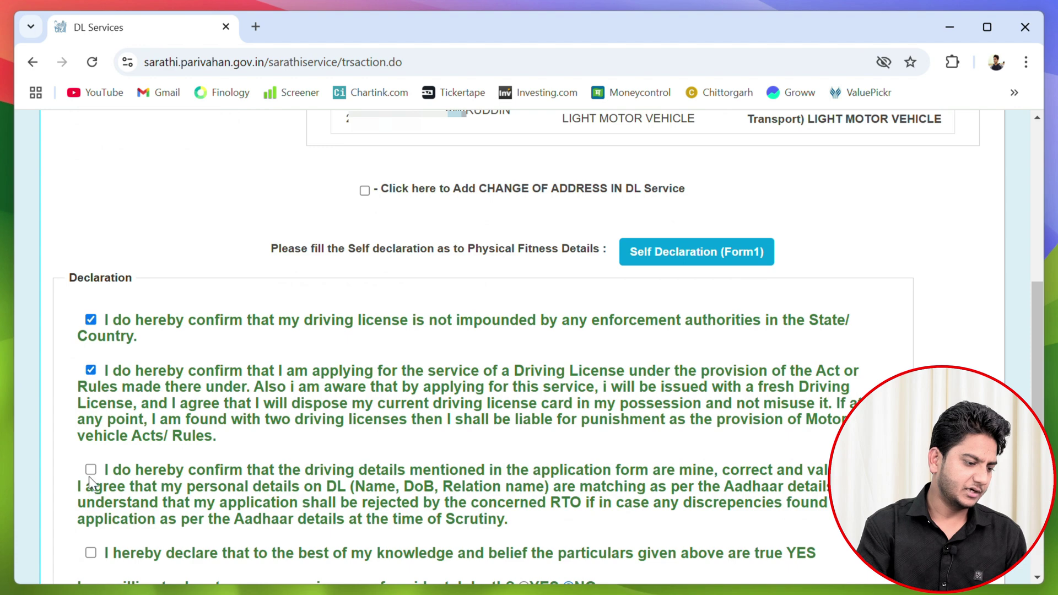
left_click(91, 553)
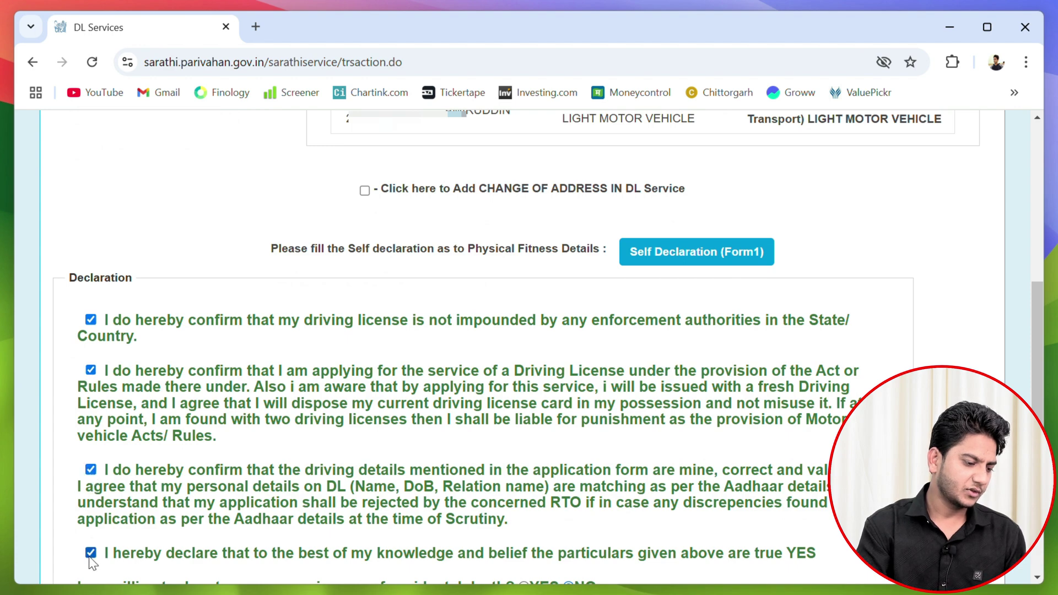
Step: Review the organ donation question, fill in the captcha, submit the renewal application and acknowledge the submission notice
scroll(111, 523, "down", 5)
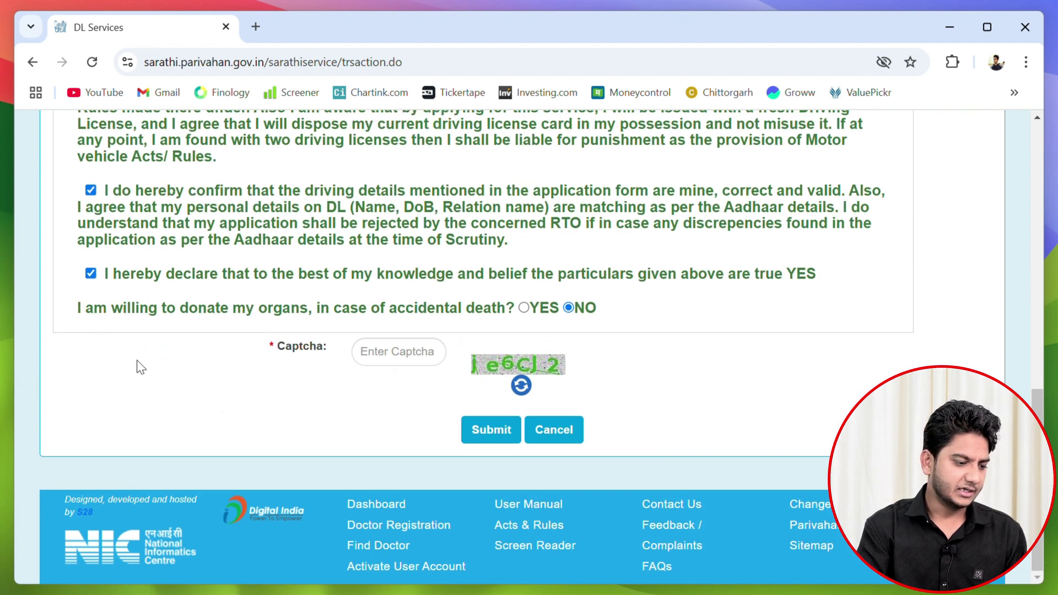
left_click_drag(77, 307, 520, 311)
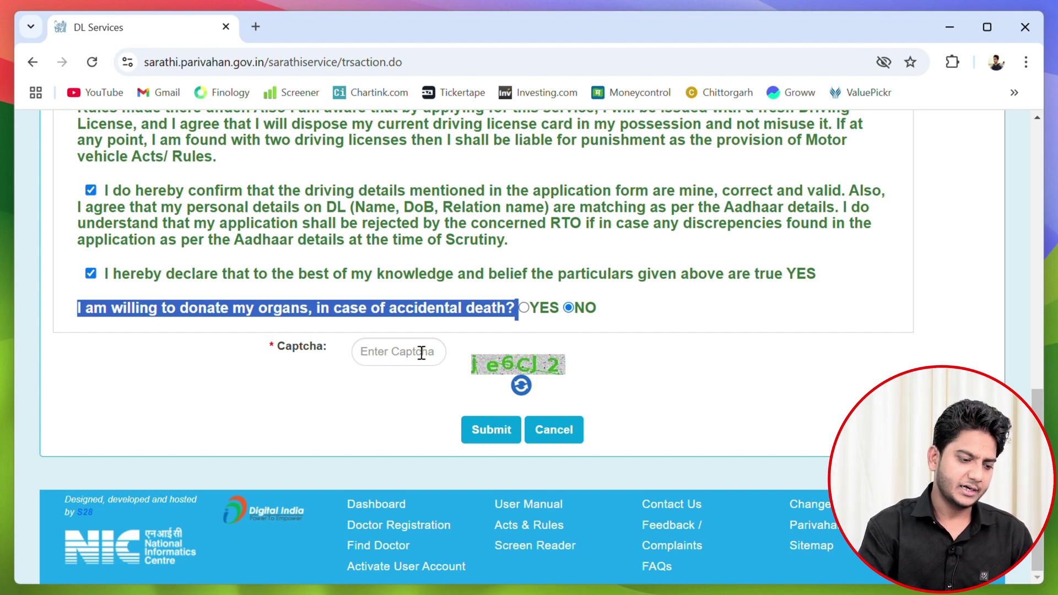
left_click(445, 353)
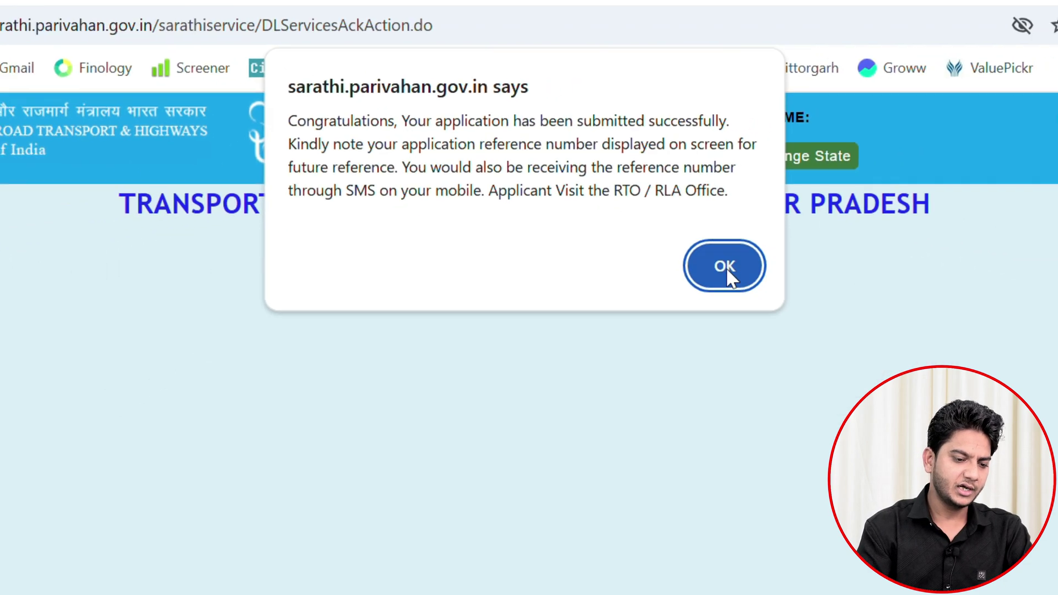
left_click(854, 347)
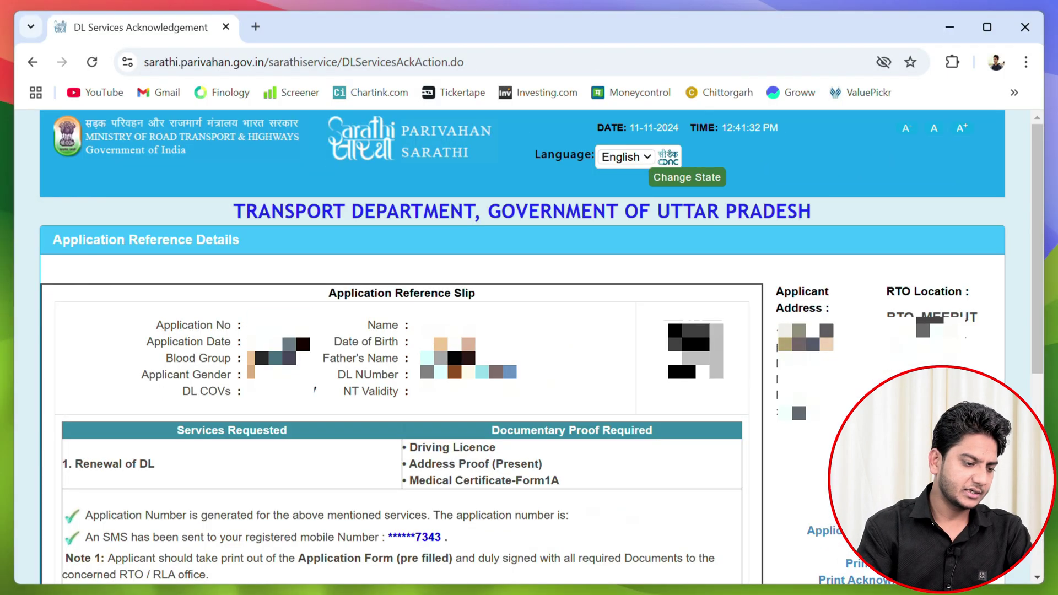
Step: Select the application number on the reference slip and open the printable Form 1-A medical certificate
double_click(278, 319)
right_click(281, 326)
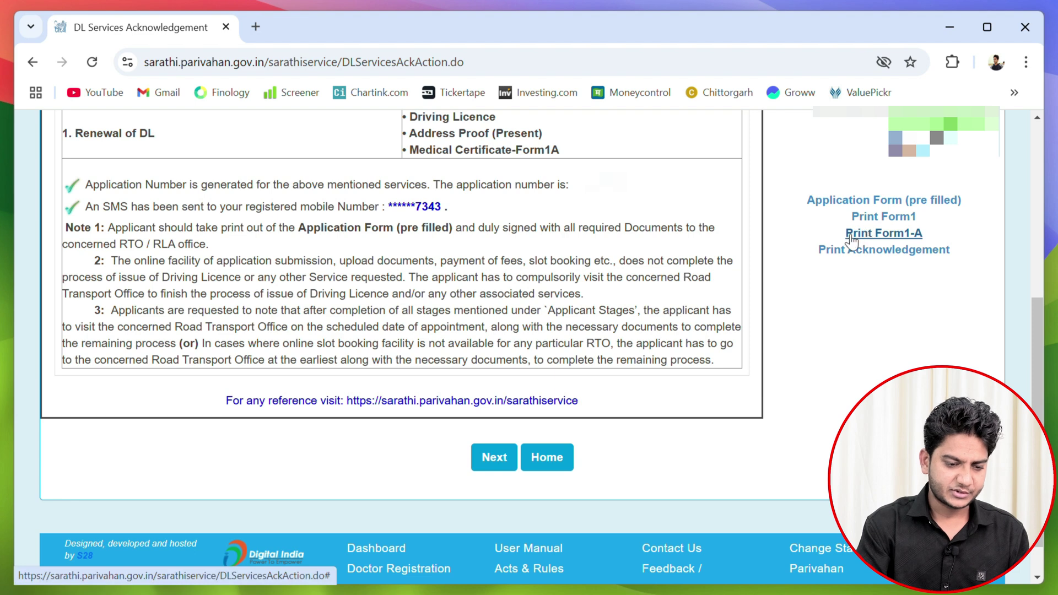
left_click(890, 238)
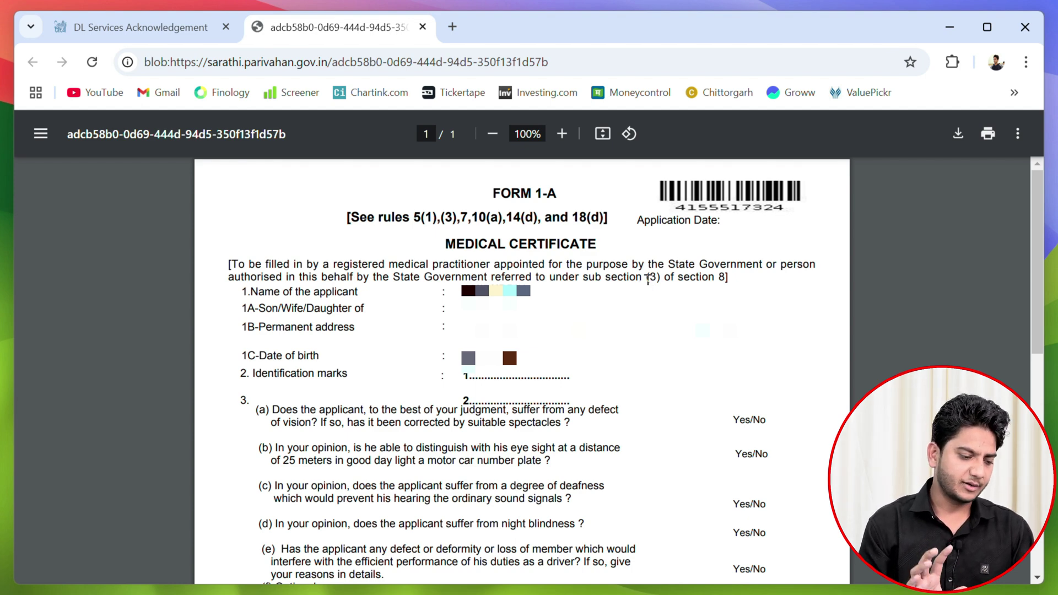
Step: Review the Form 1-A medical certificate, including the applicant details, medical questions and the medical officer's signature and seal fields
scroll(440, 286, "down", 2)
left_click_drag(237, 291, 475, 292)
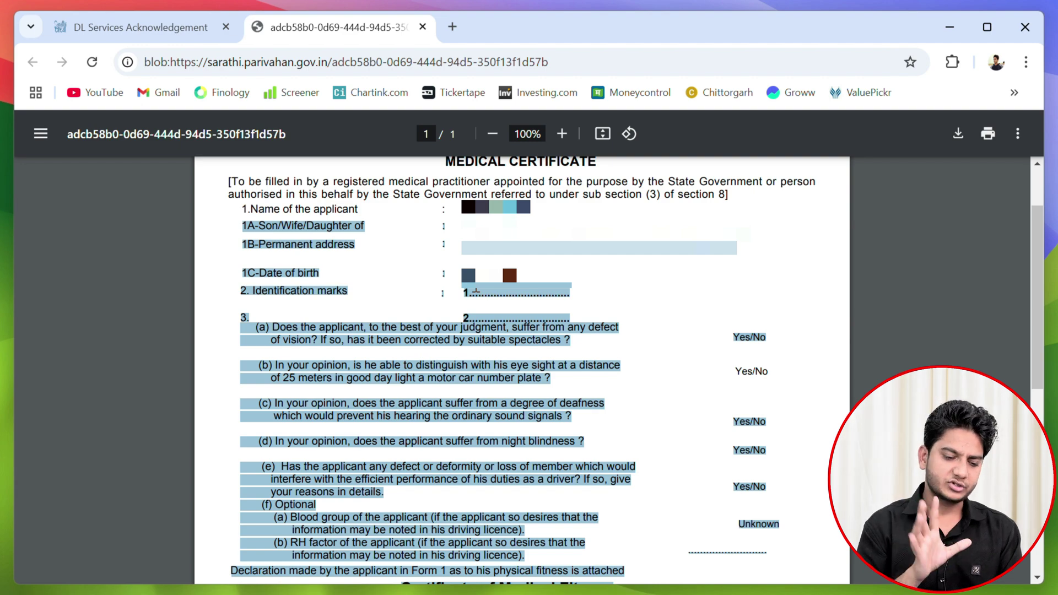
scroll(606, 364, "down", 6)
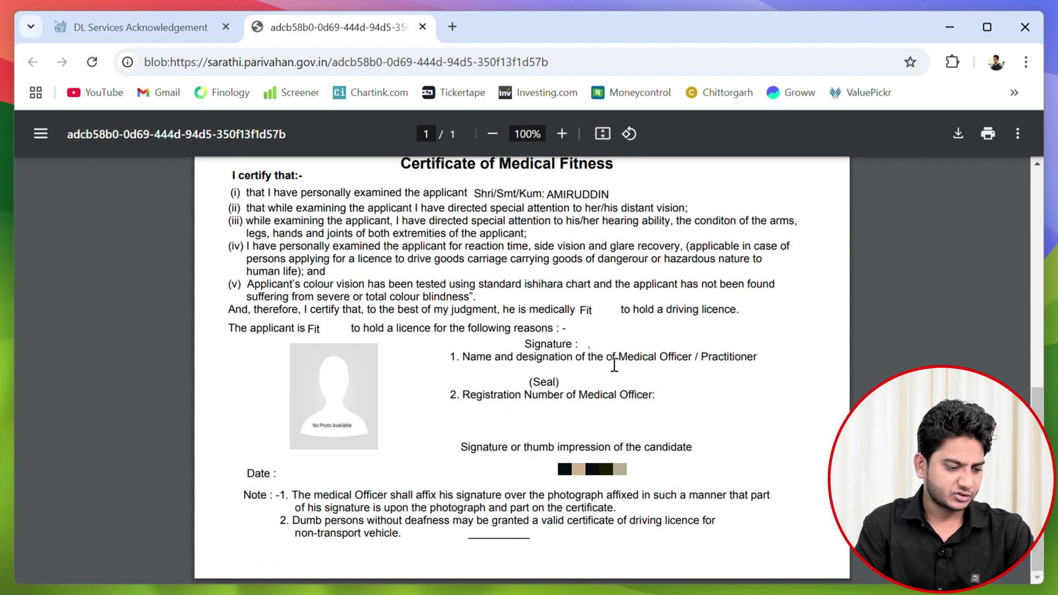
left_click_drag(483, 357, 574, 348)
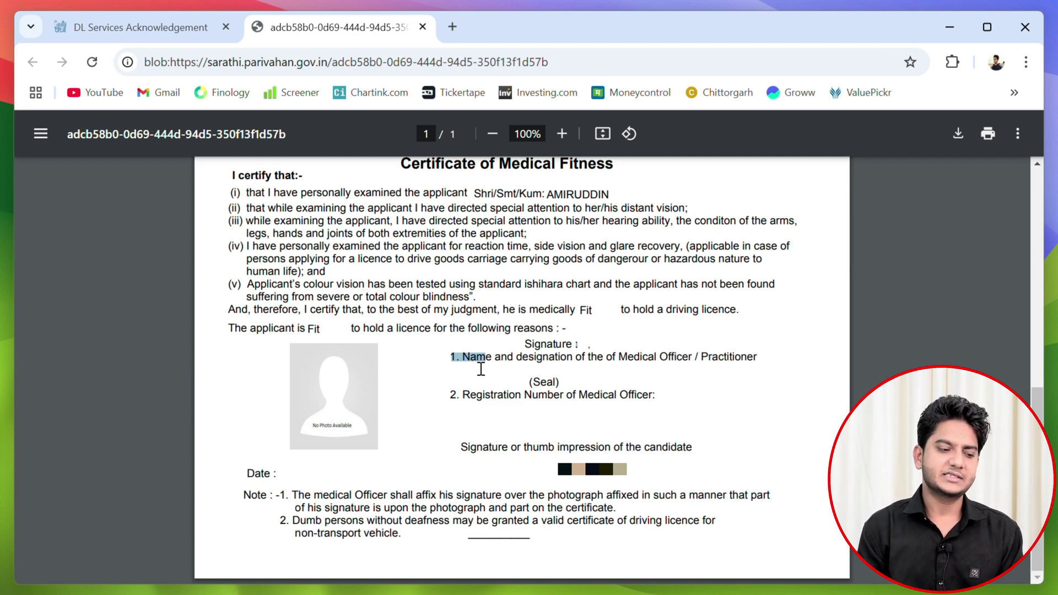
Step: Return to the application acknowledgement, continue to the application status page and submit it with the captcha filled in
left_click(153, 20)
scroll(494, 418, "down", 7)
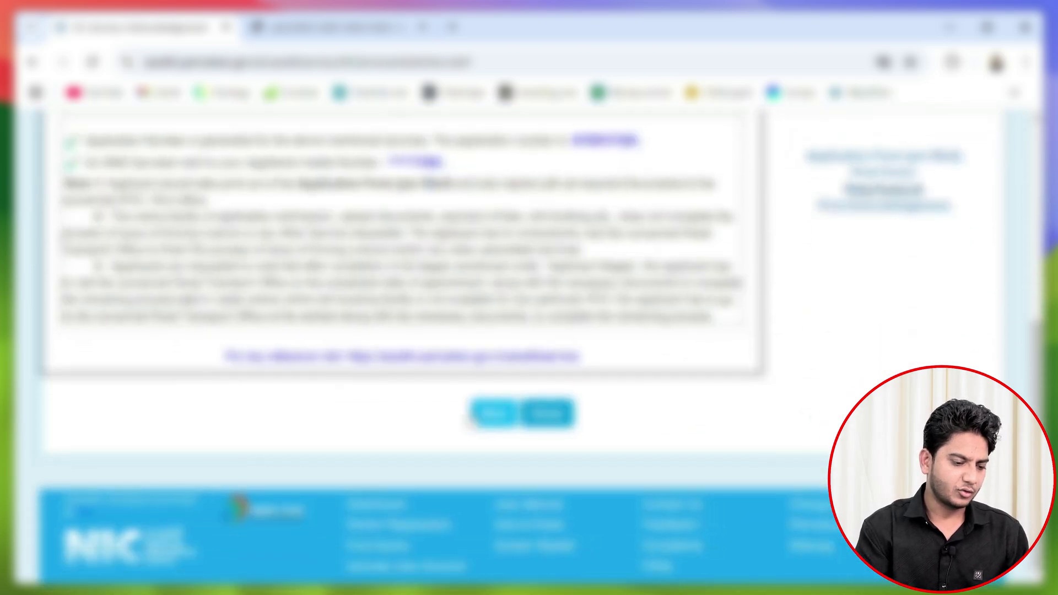
left_click(494, 415)
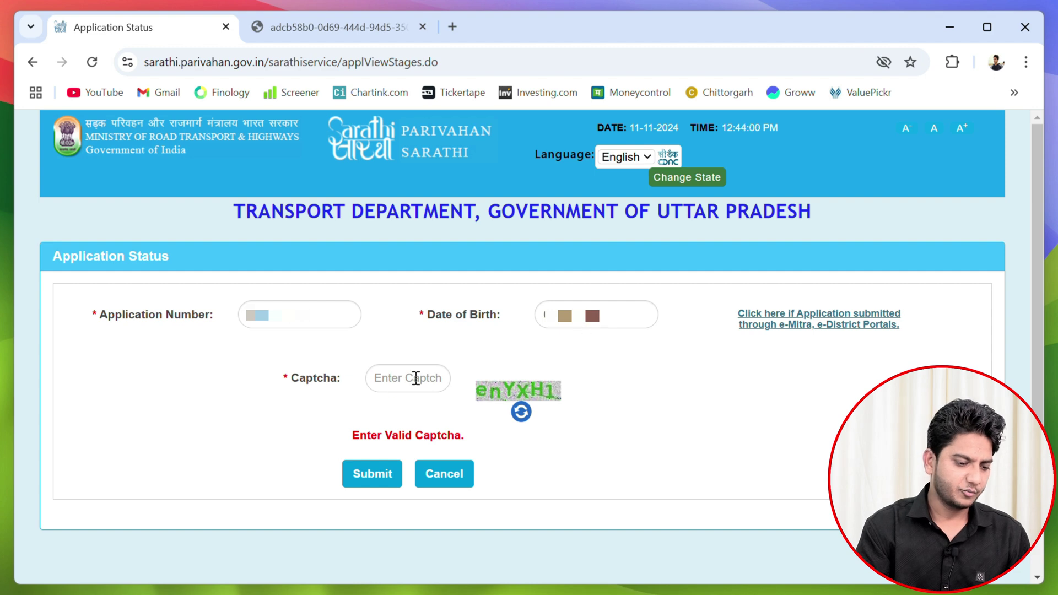
left_click(392, 387)
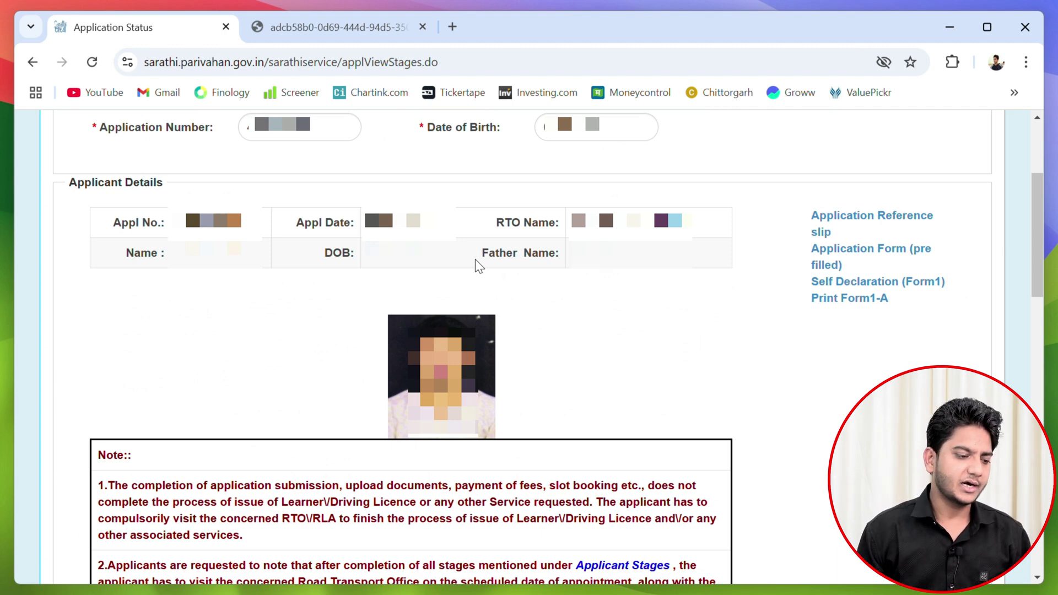
Step: Review the application stages to be completed, proceed with the Upload Documents stage and confirm the applicant information
scroll(475, 259, "down", 9)
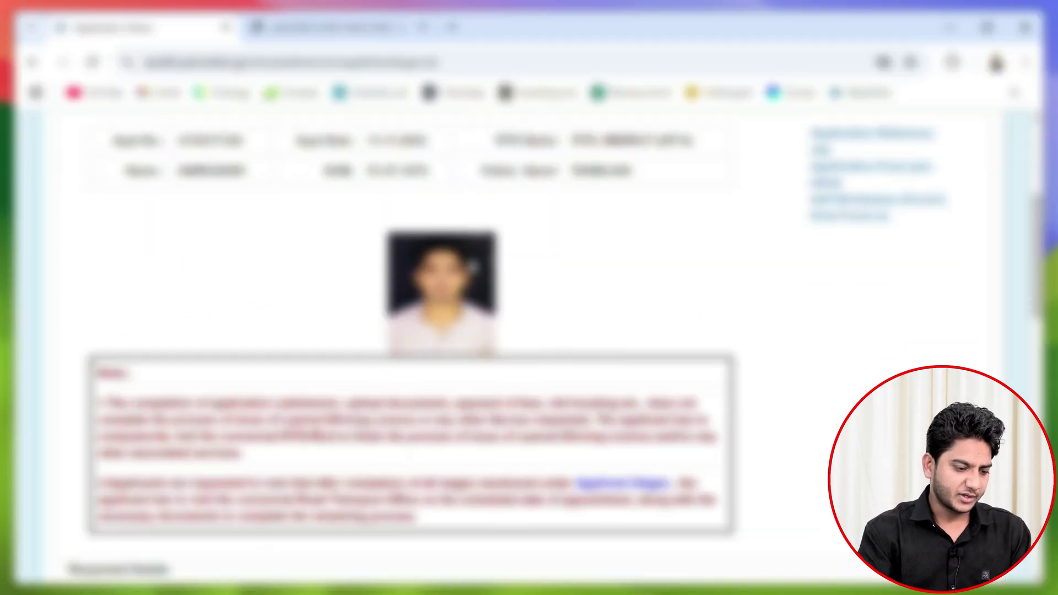
scroll(475, 259, "up", 3)
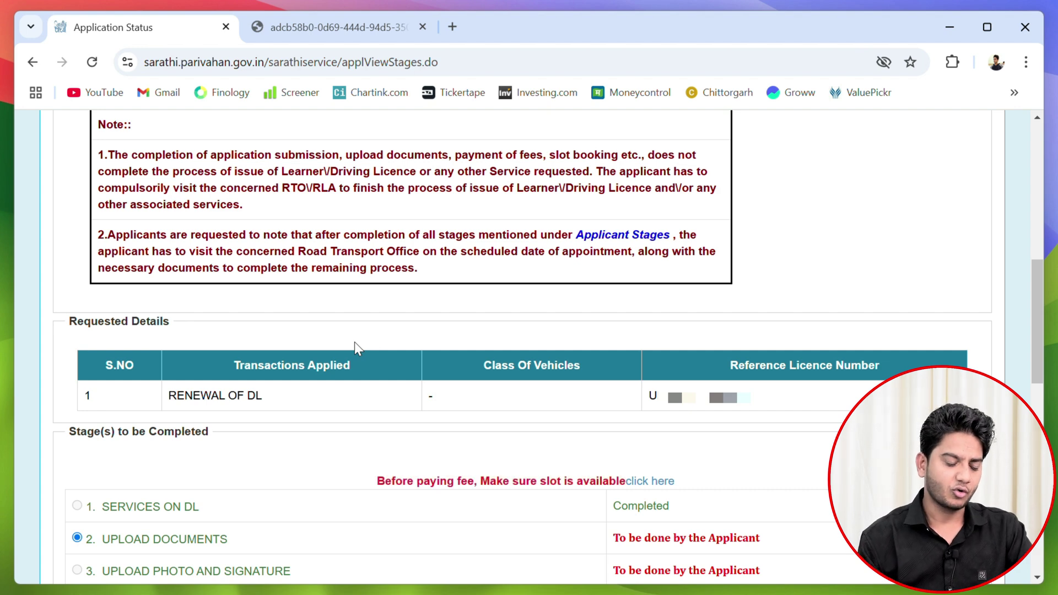
scroll(353, 341, "down", 5)
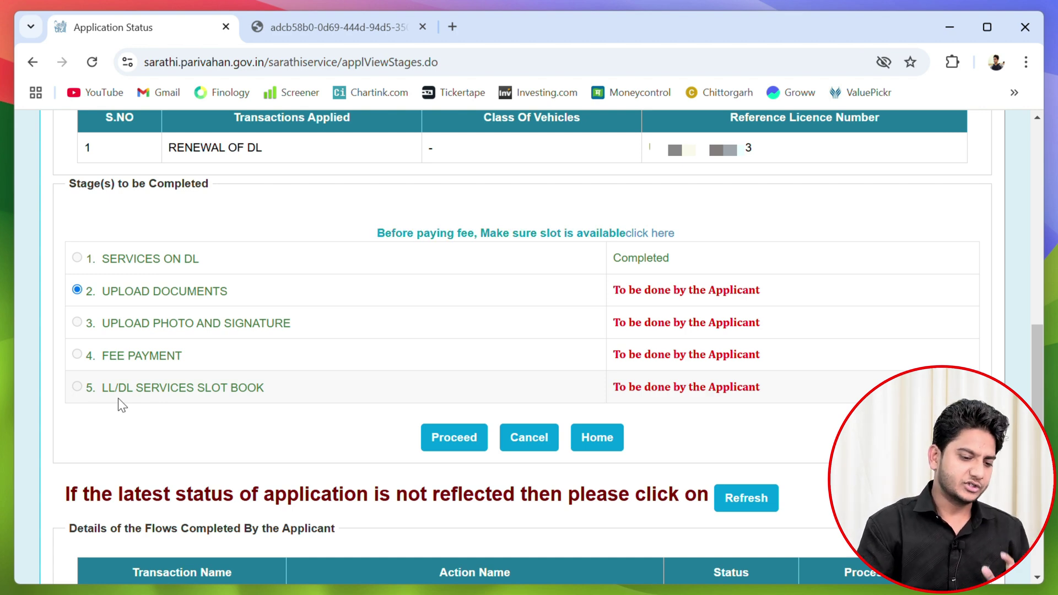
left_click(465, 450)
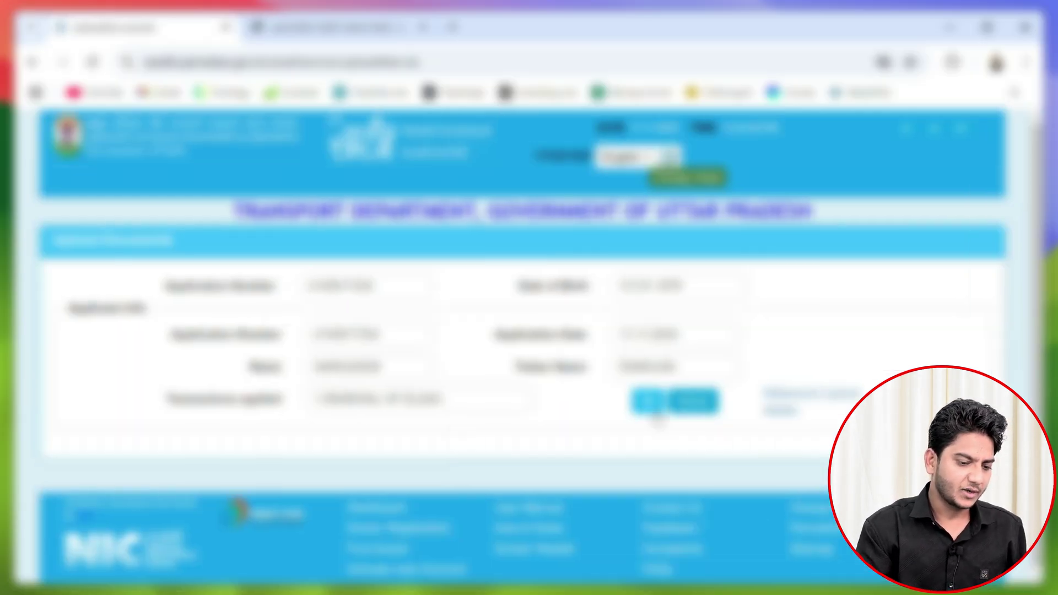
left_click(654, 411)
scroll(245, 333, "down", 4)
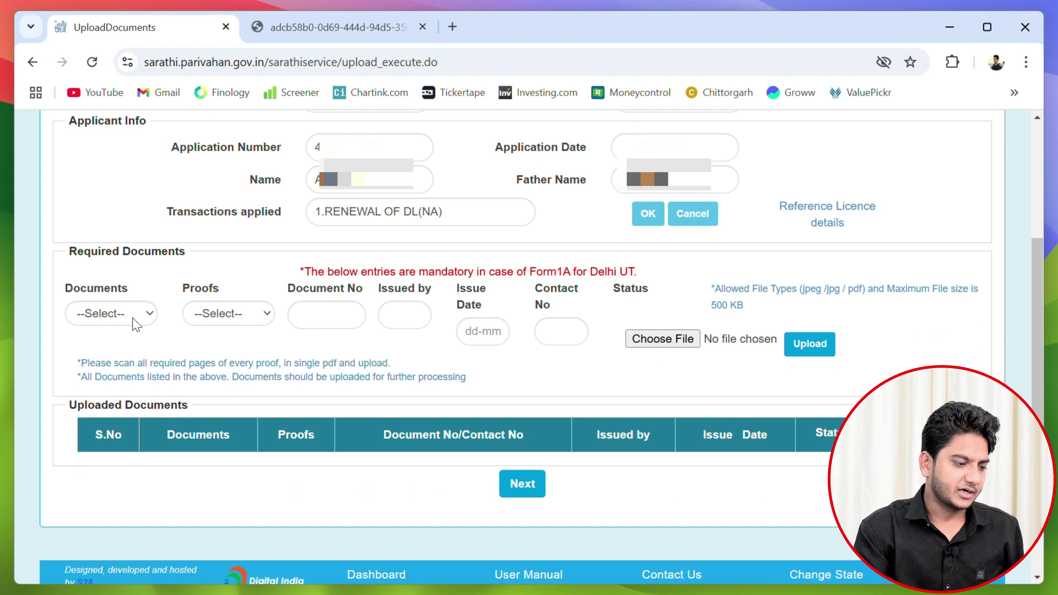
Step: Choose Address Proof (Present) as the required document and Aadhar Card With DOB as its proof
left_click(132, 318)
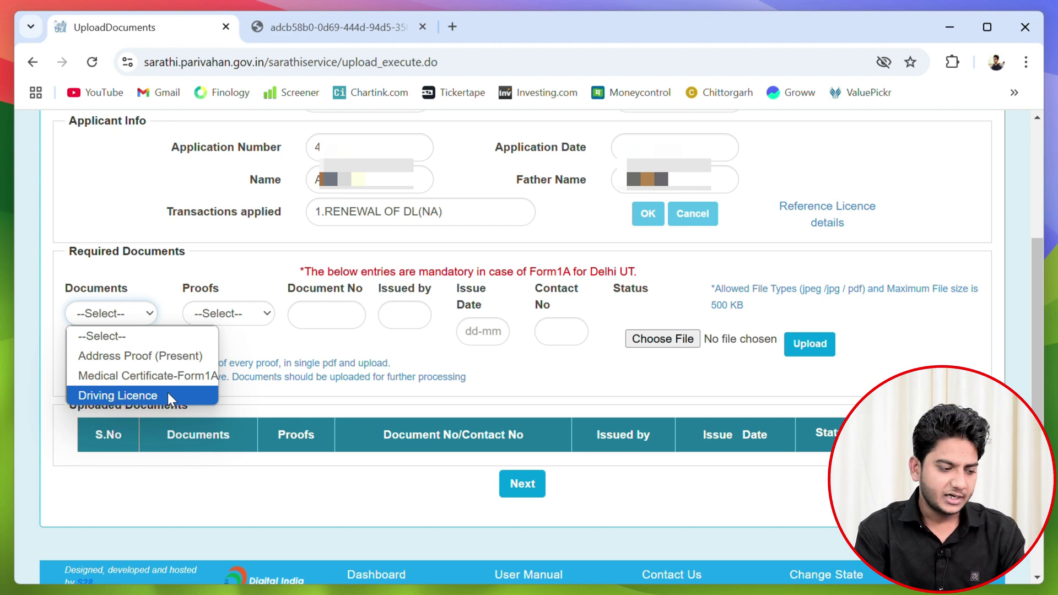
left_click(154, 359)
left_click(205, 316)
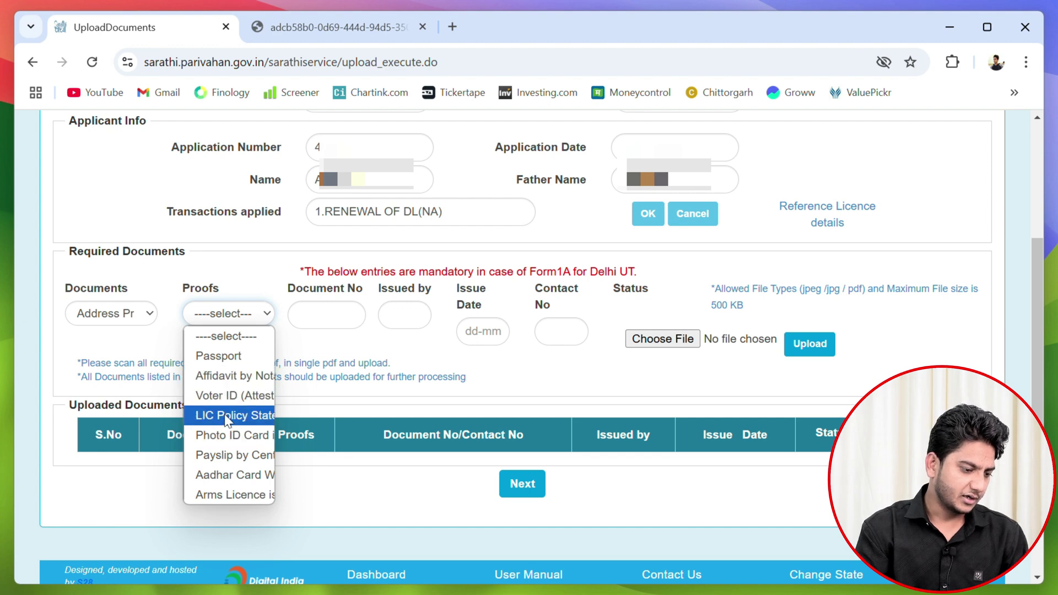
left_click(232, 474)
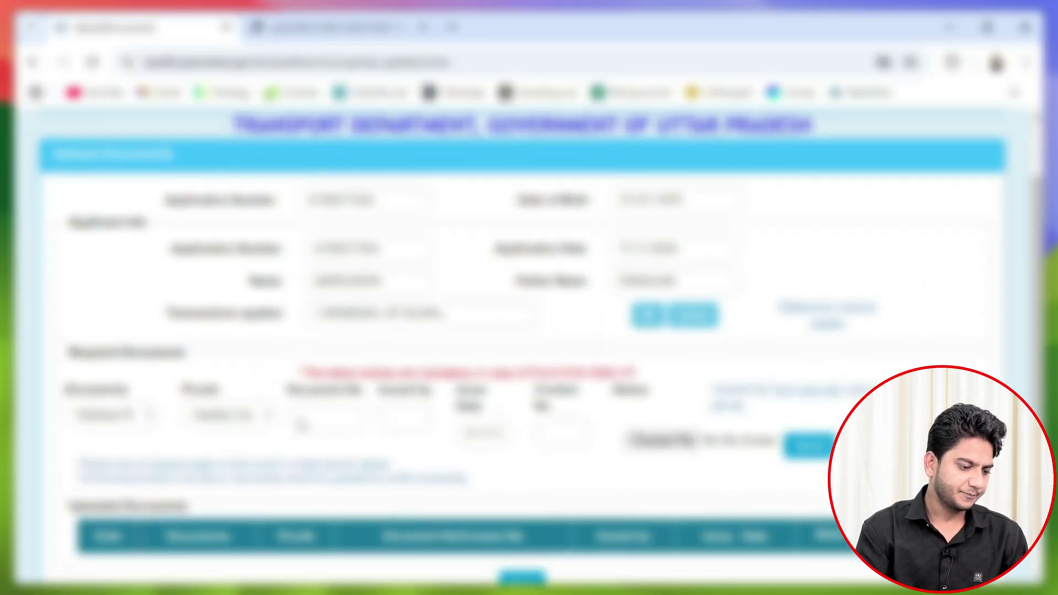
Step: Confirm the uploaded Driving Licence document and continue from the document upload back to the application stages
scroll(302, 425, "down", 1)
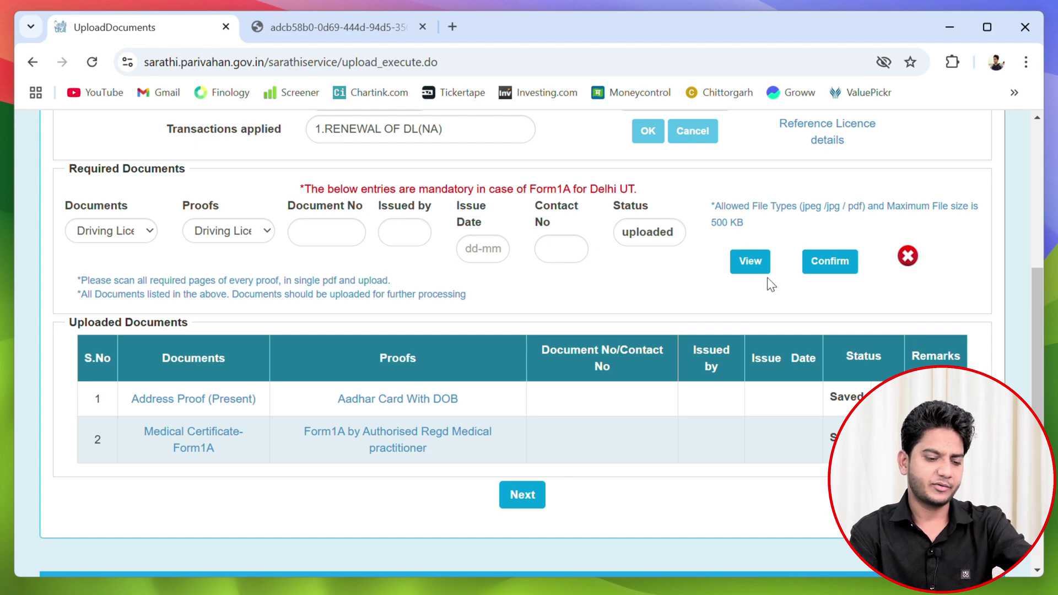
left_click(841, 264)
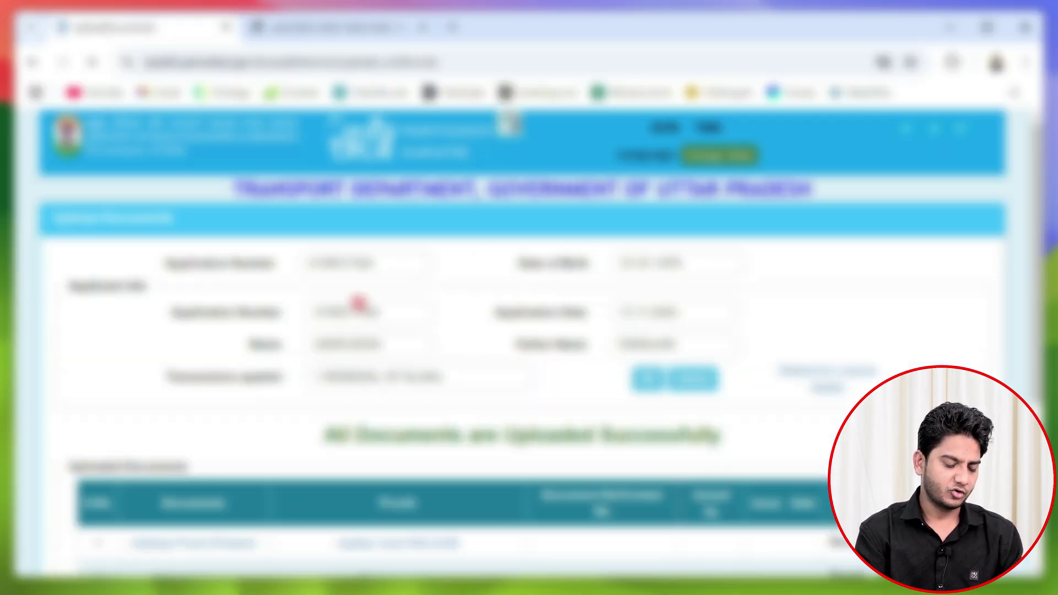
scroll(510, 407, "down", 4)
scroll(514, 444, "up", 1)
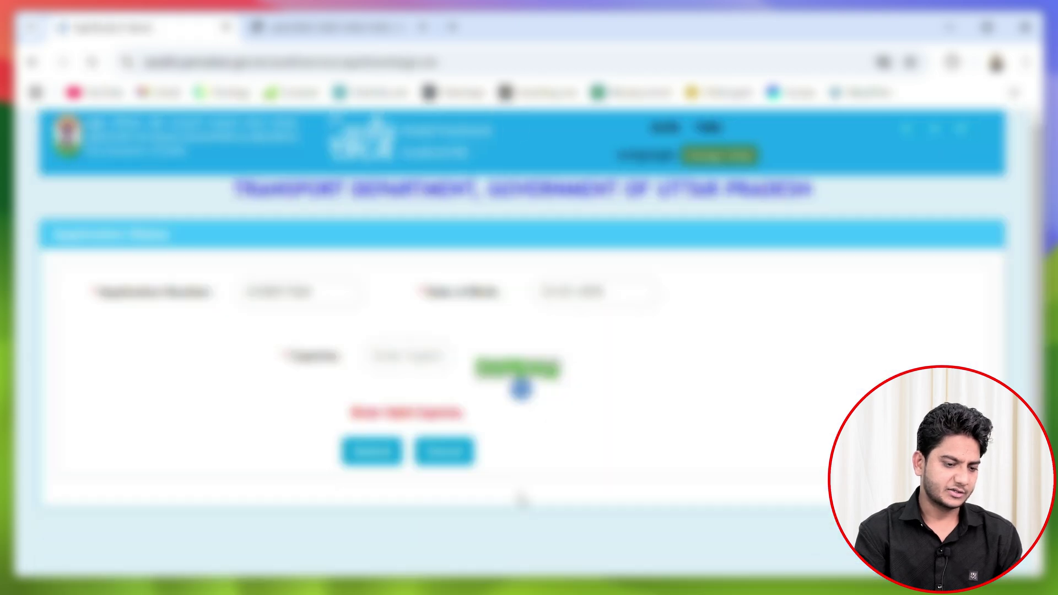
scroll(420, 379, "up", 1)
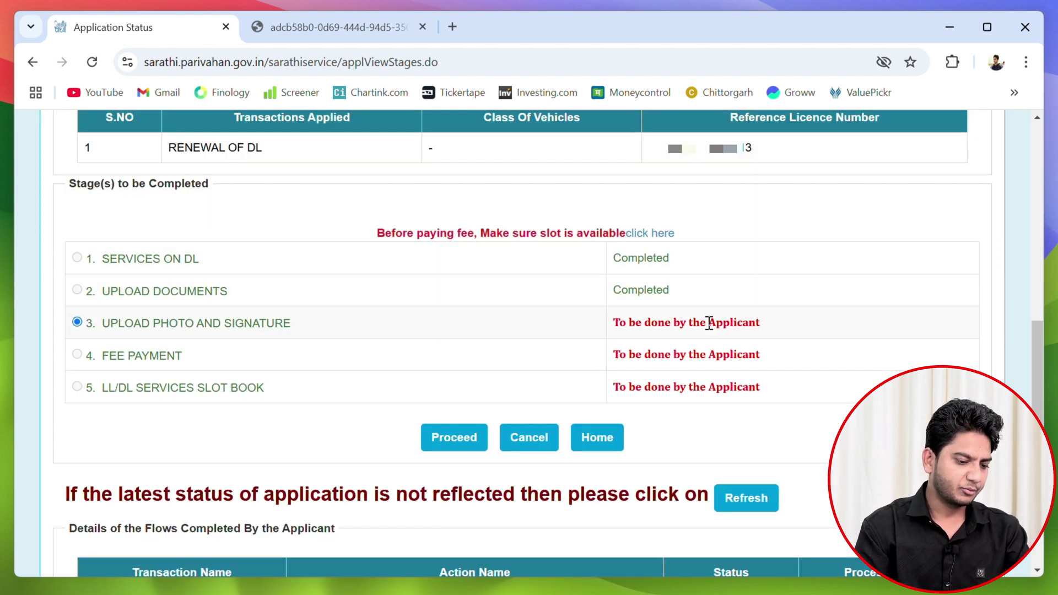
Step: Proceed with the photo and signature stage, upload both chosen image files and save them, accepting the recent-photo notice
left_click(449, 439)
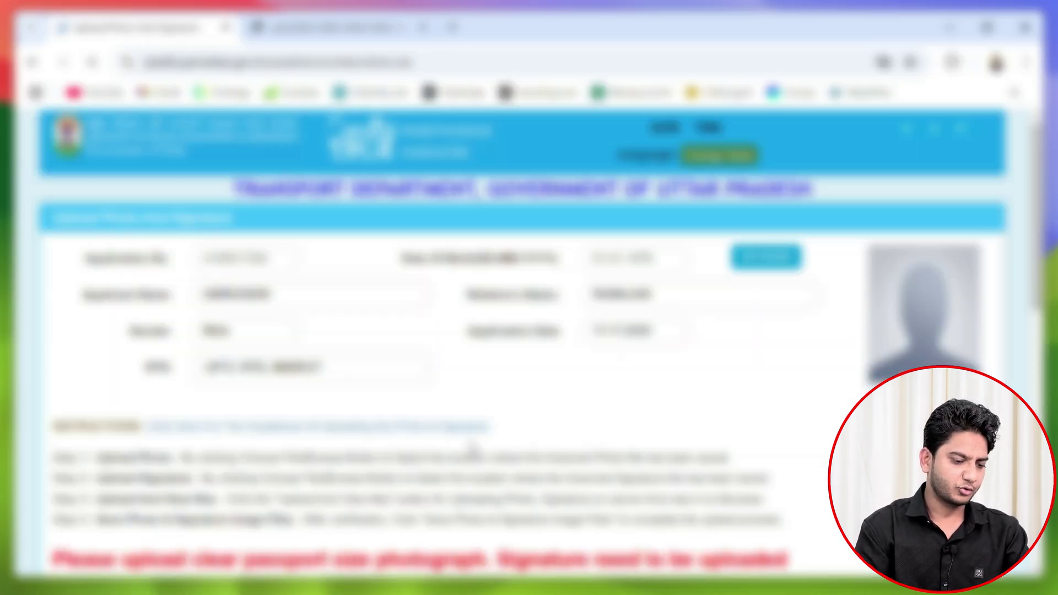
scroll(606, 365, "down", 3)
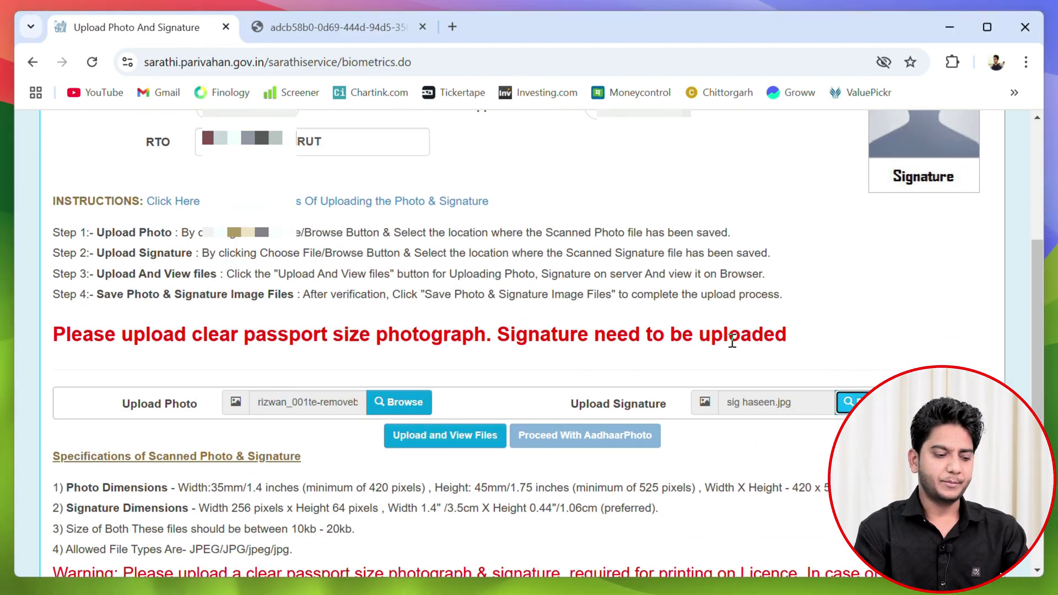
left_click(453, 442)
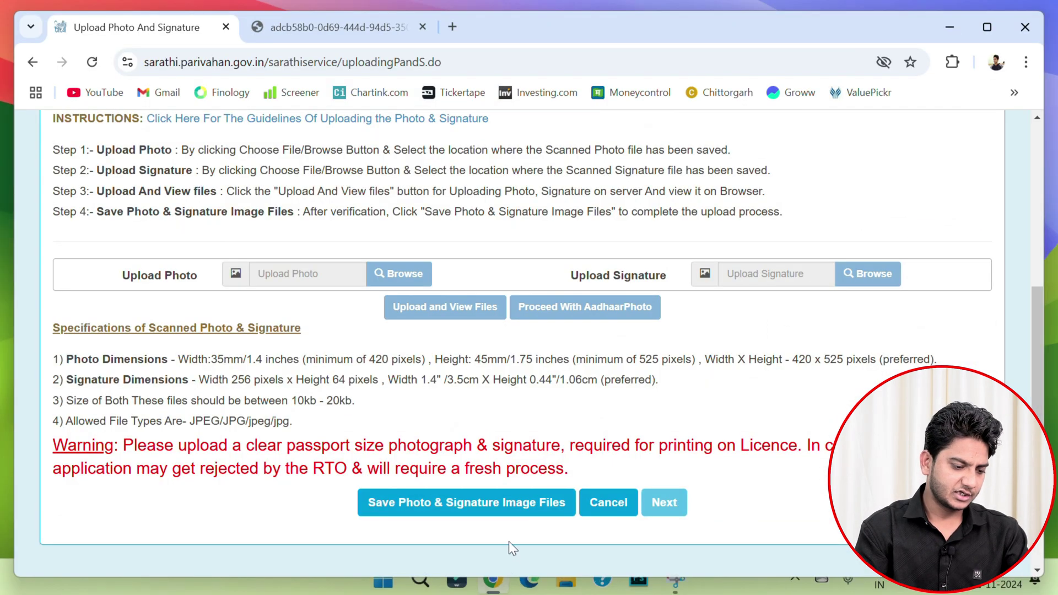
left_click(523, 508)
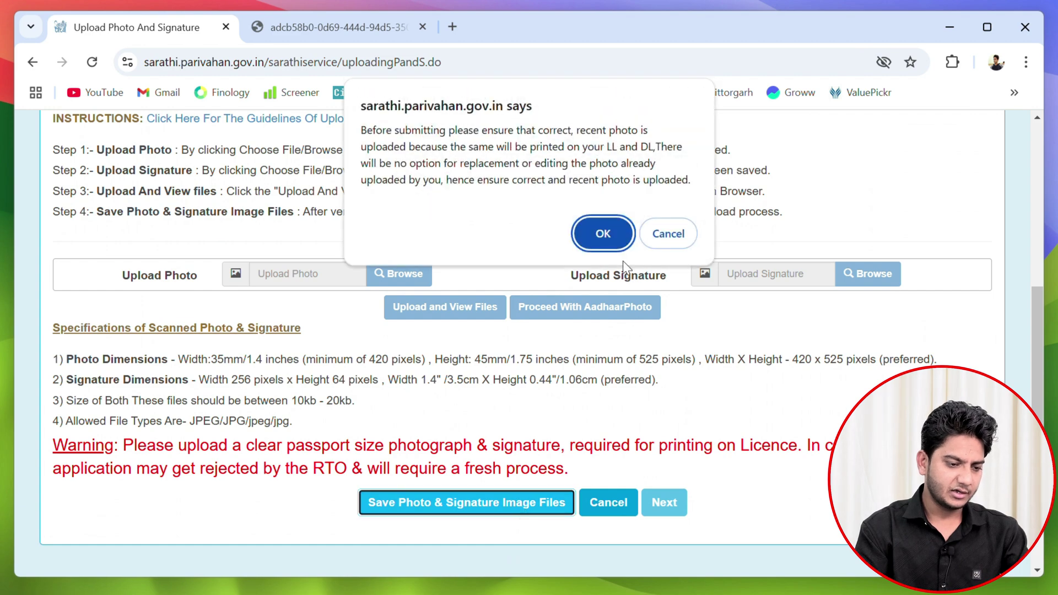
left_click(602, 234)
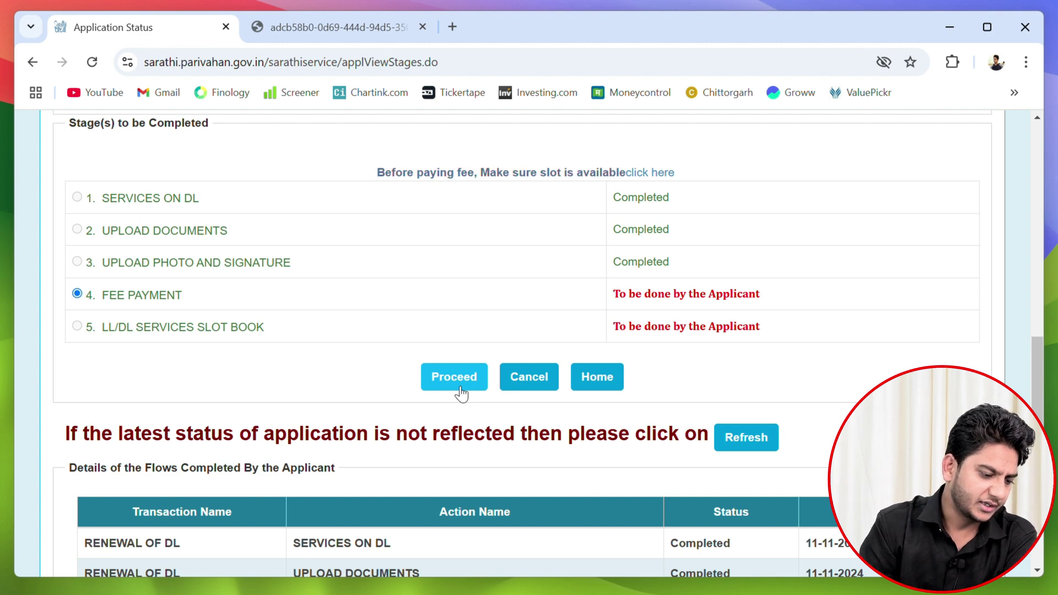
Step: Proceed with the fee payment stage through the Common PGI gateway and agree to the payment terms and conditions
left_click(459, 386)
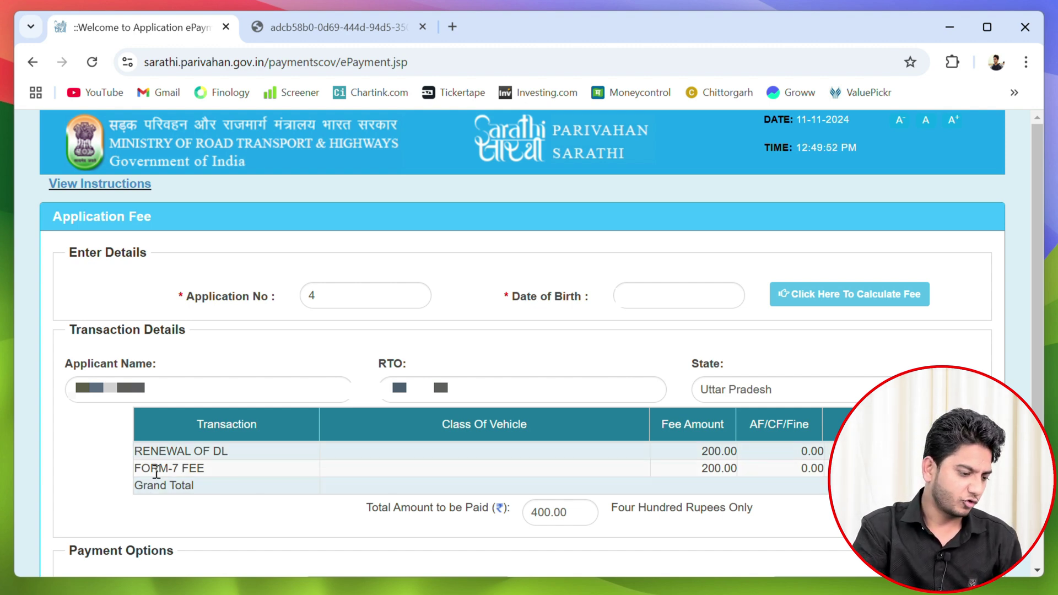
scroll(253, 466, "down", 3)
left_click(472, 426)
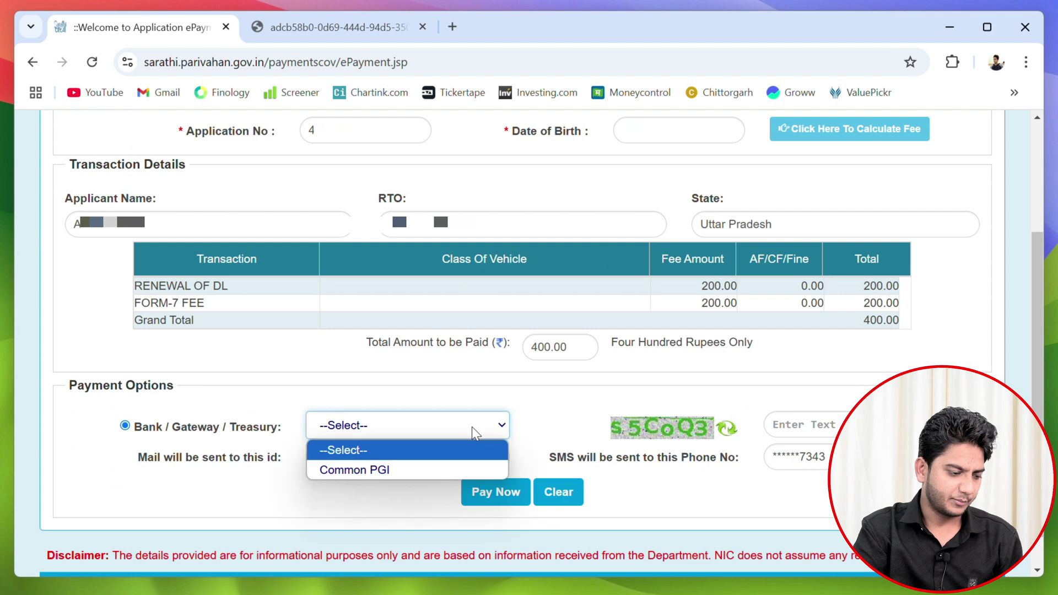
left_click(382, 467)
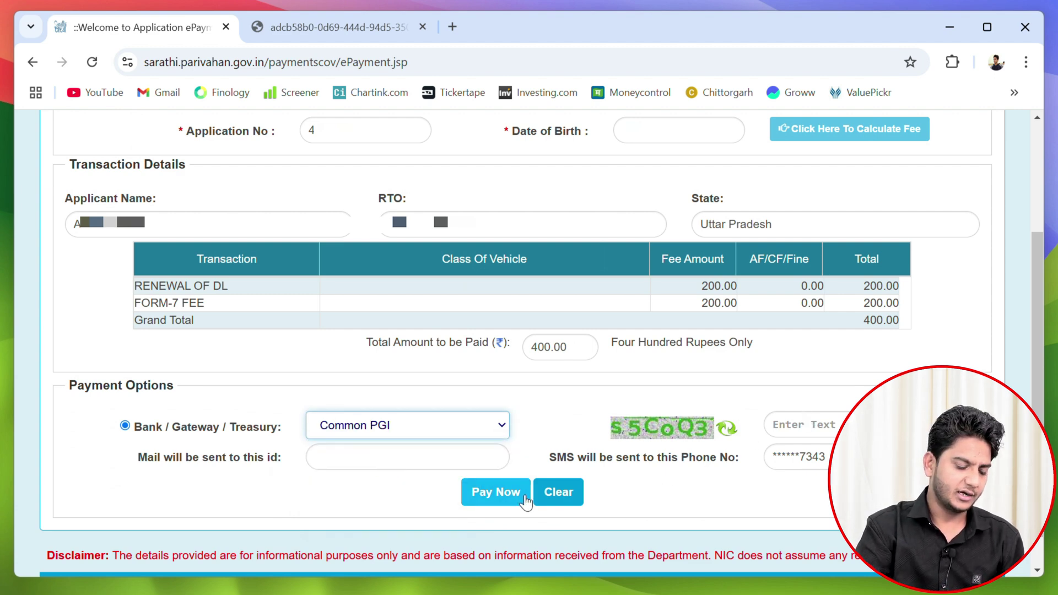
left_click(496, 492)
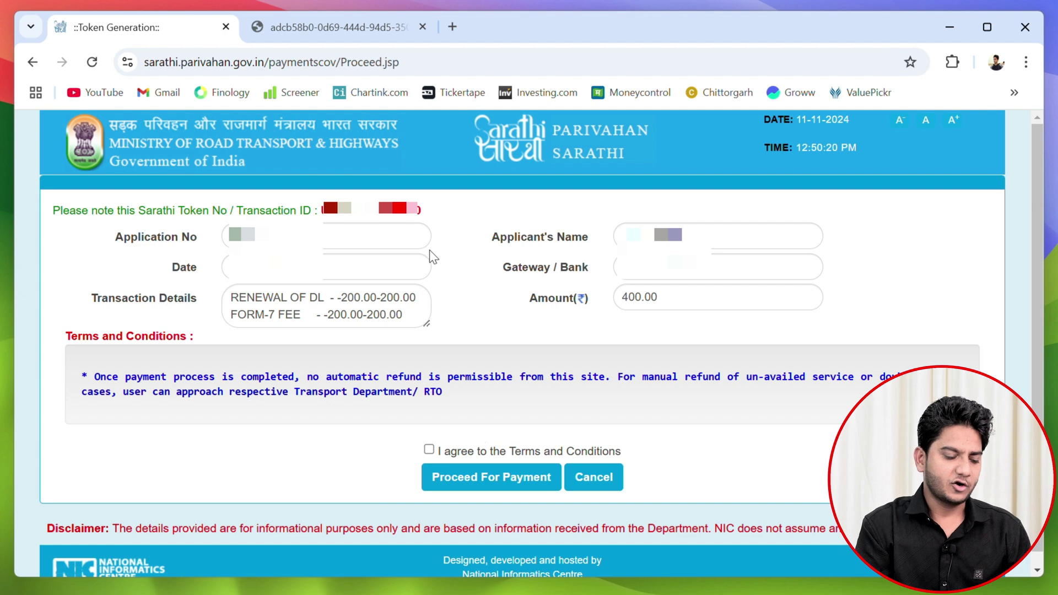
left_click(429, 450)
left_click(485, 480)
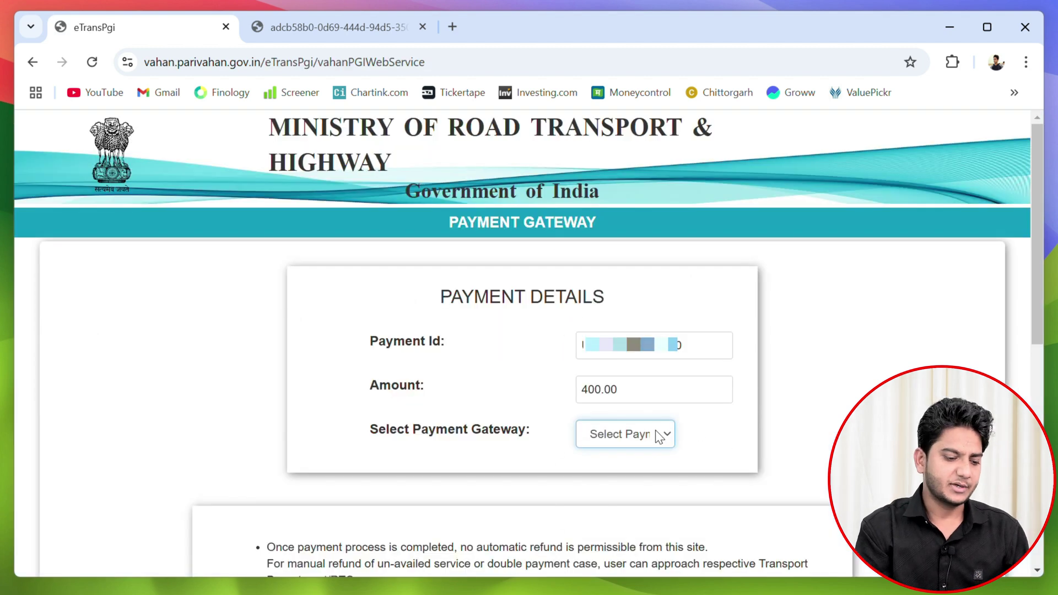
Step: Select SBI as the payment gateway, accept its terms and conditions and submit the payment details
left_click(661, 432)
left_click(643, 474)
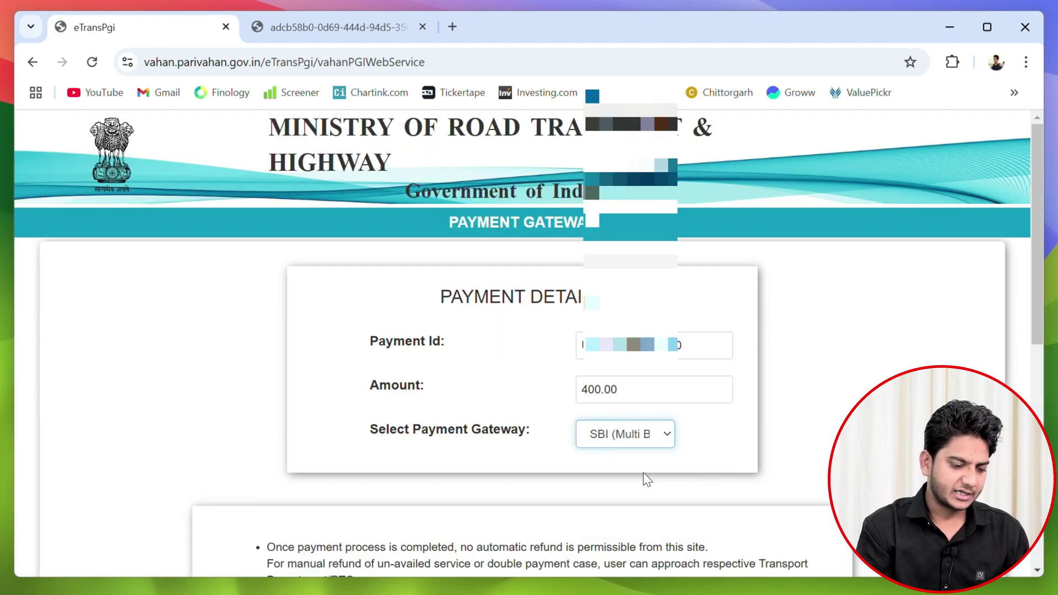
scroll(645, 475, "down", 5)
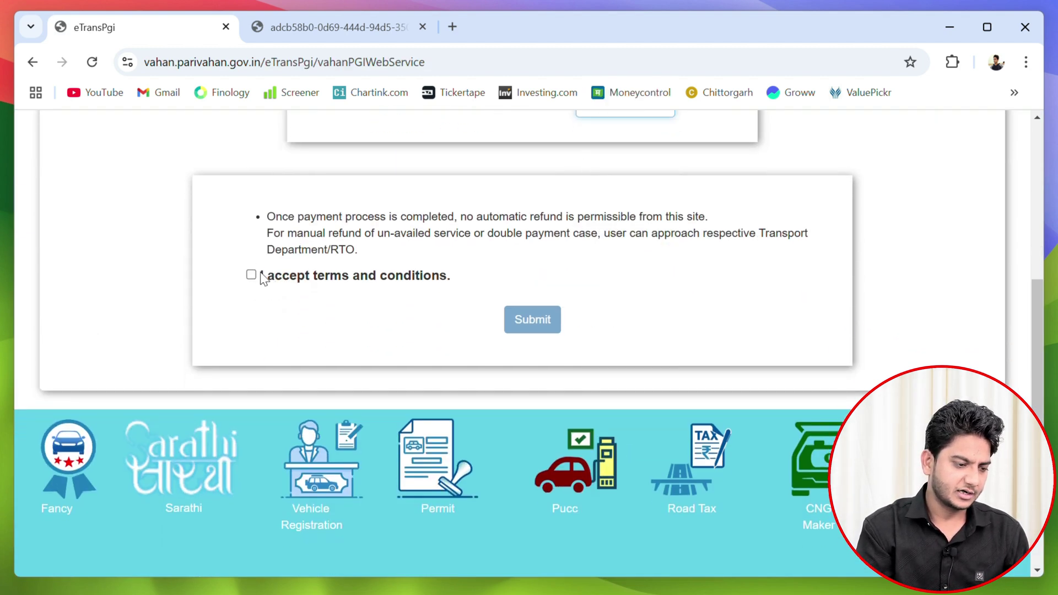
left_click(252, 277)
left_click(535, 330)
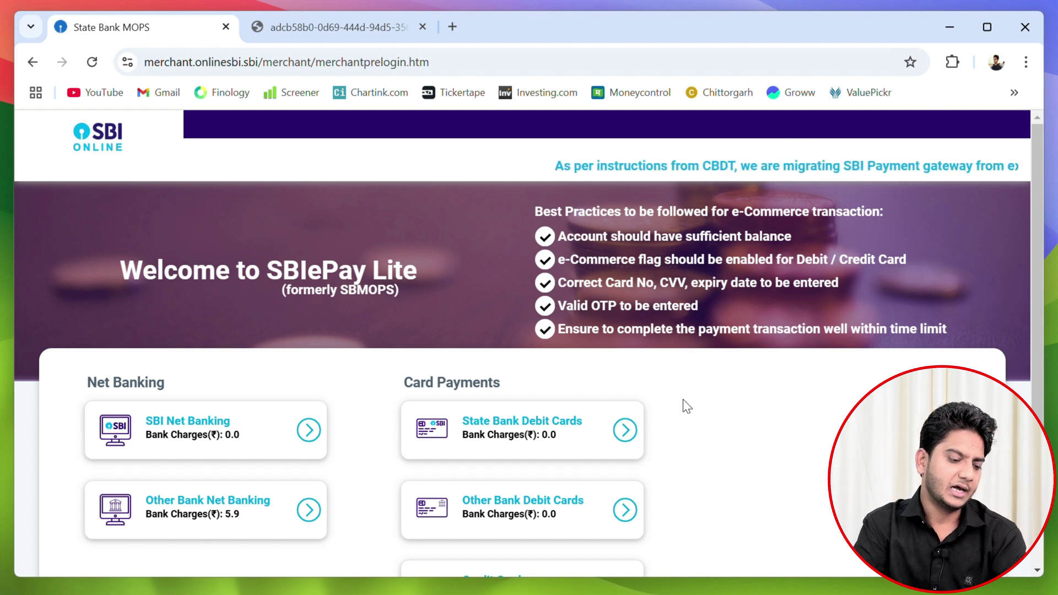
Step: Choose Other Bank Debit Cards as the payment method and confirm the transaction details
scroll(666, 466, "down", 3)
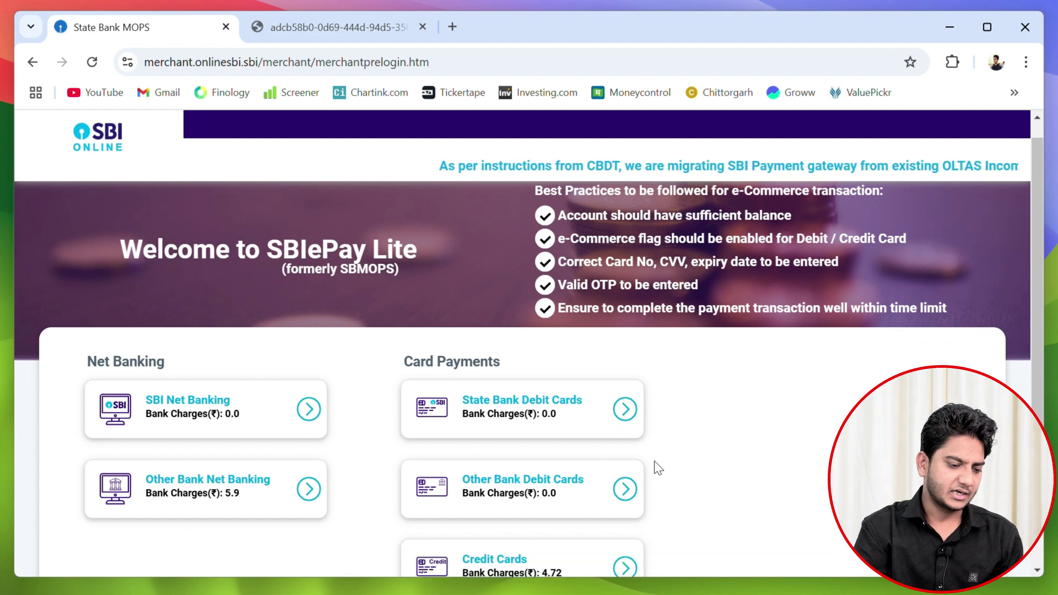
left_click(627, 346)
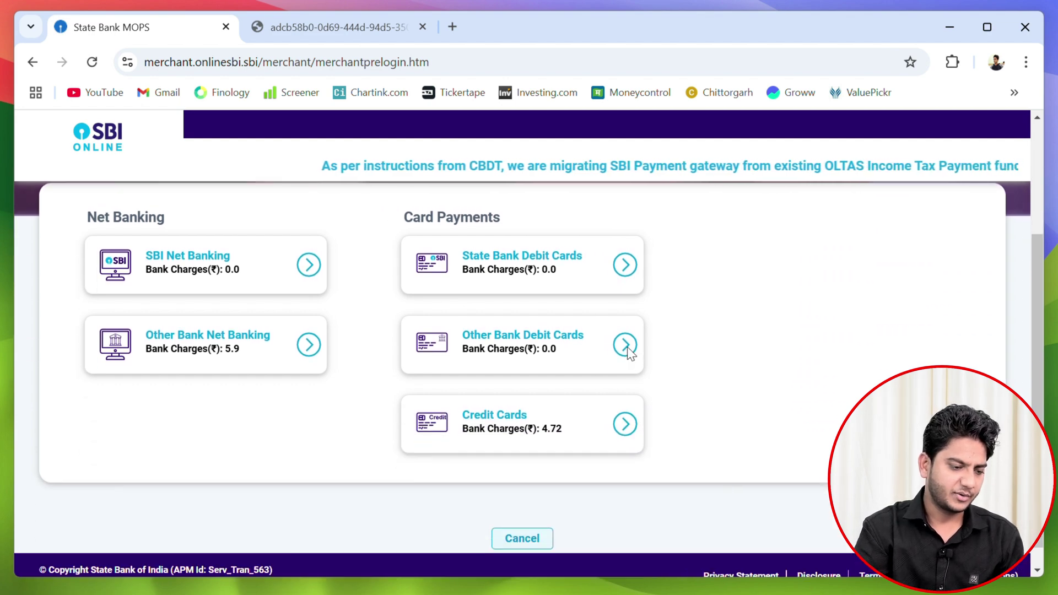
scroll(504, 363, "down", 5)
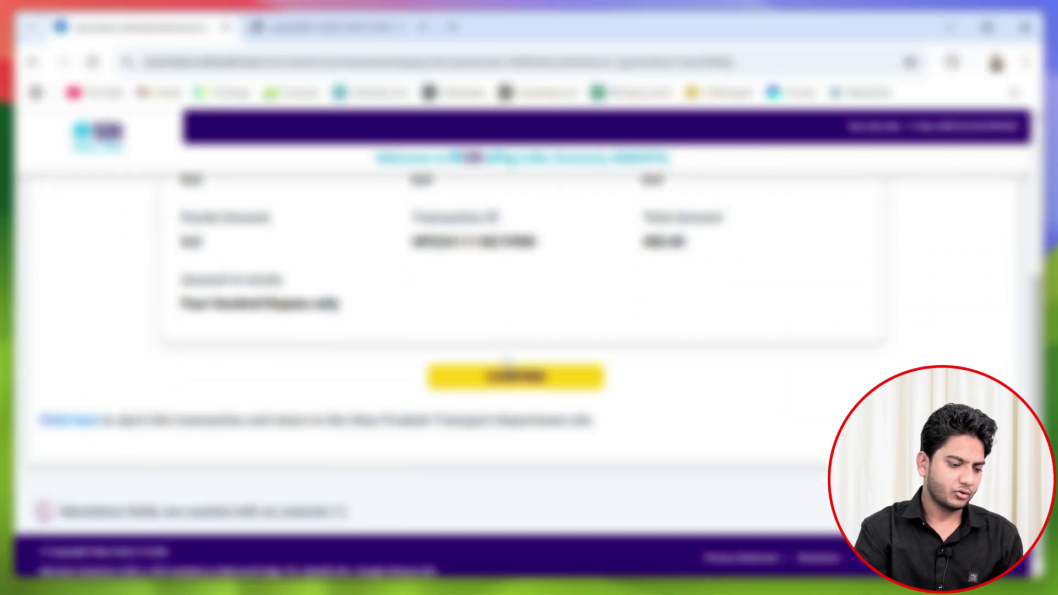
left_click(512, 379)
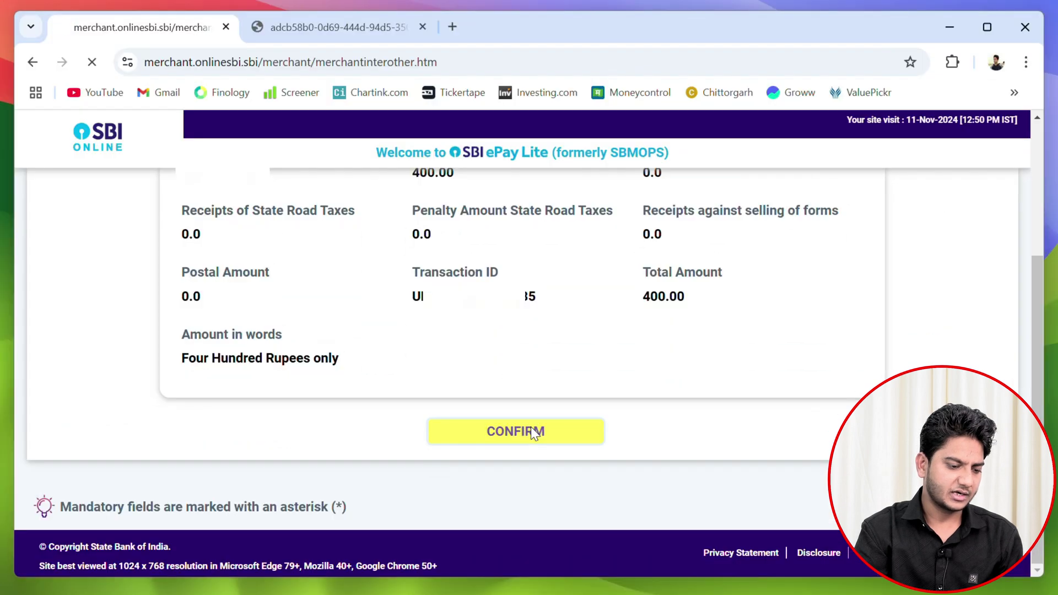
left_click(531, 430)
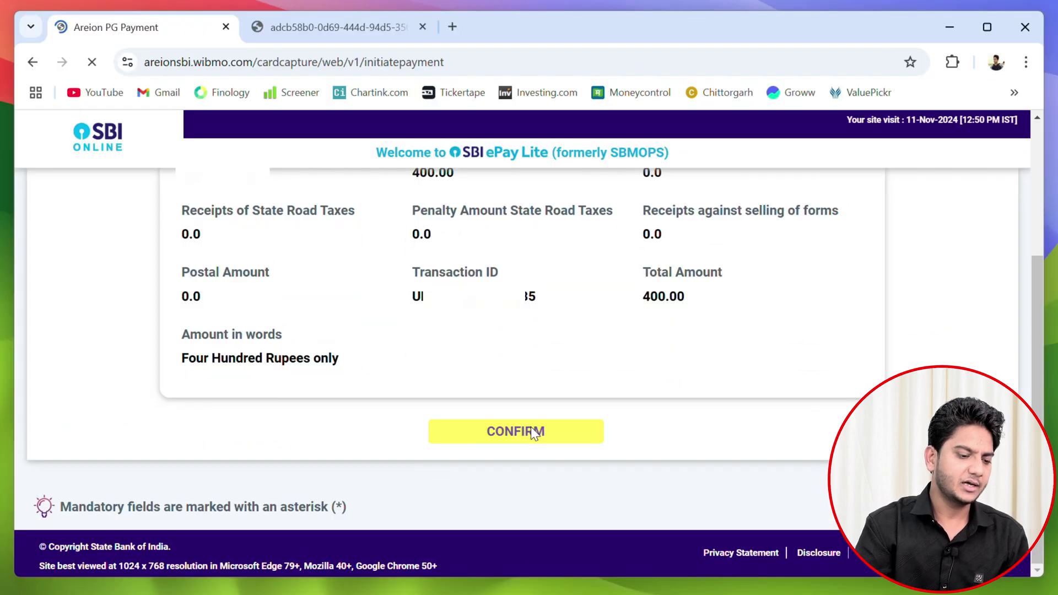